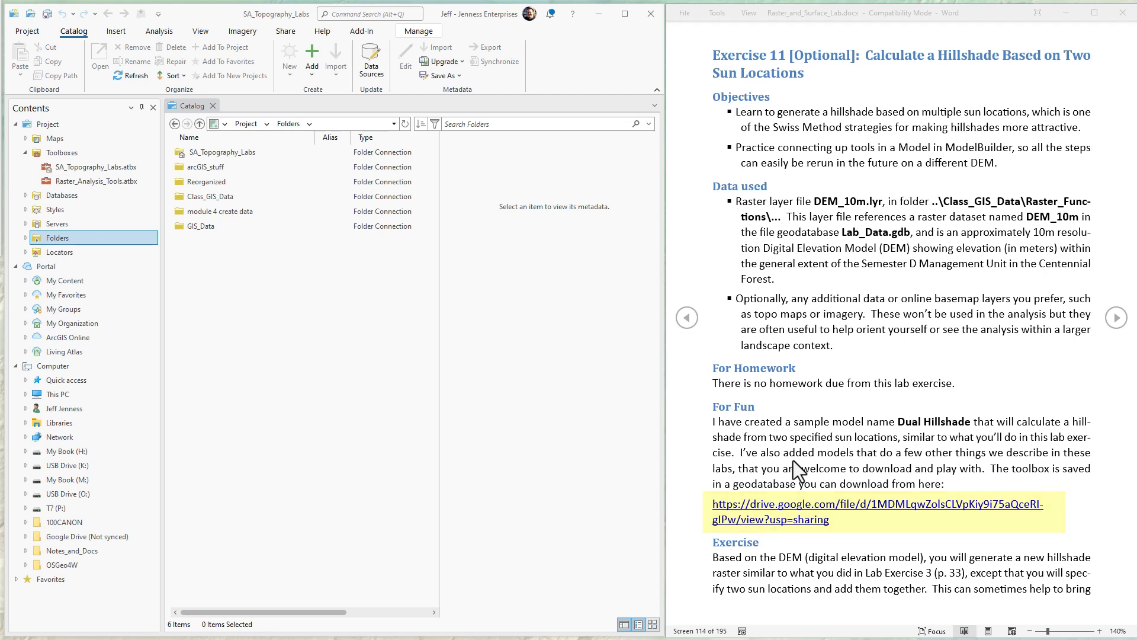
- Open the Dual Hillshade model from the Raster_Analysis_Tools toolbox as a tool, examine its parameters, and close it
left_click(294, 289)
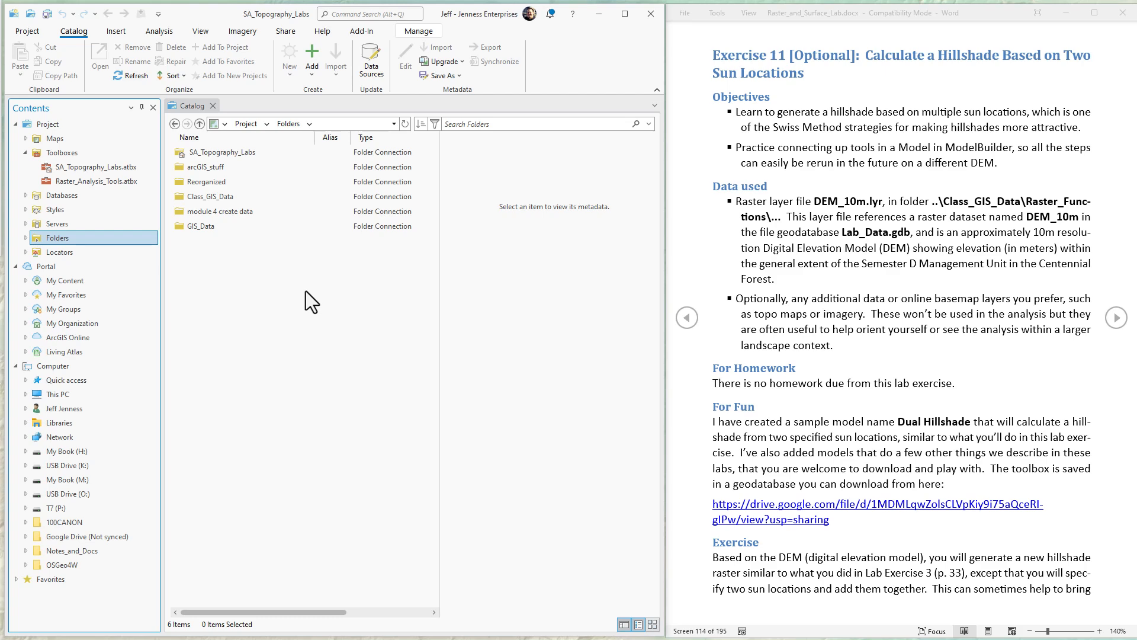
left_click(91, 181)
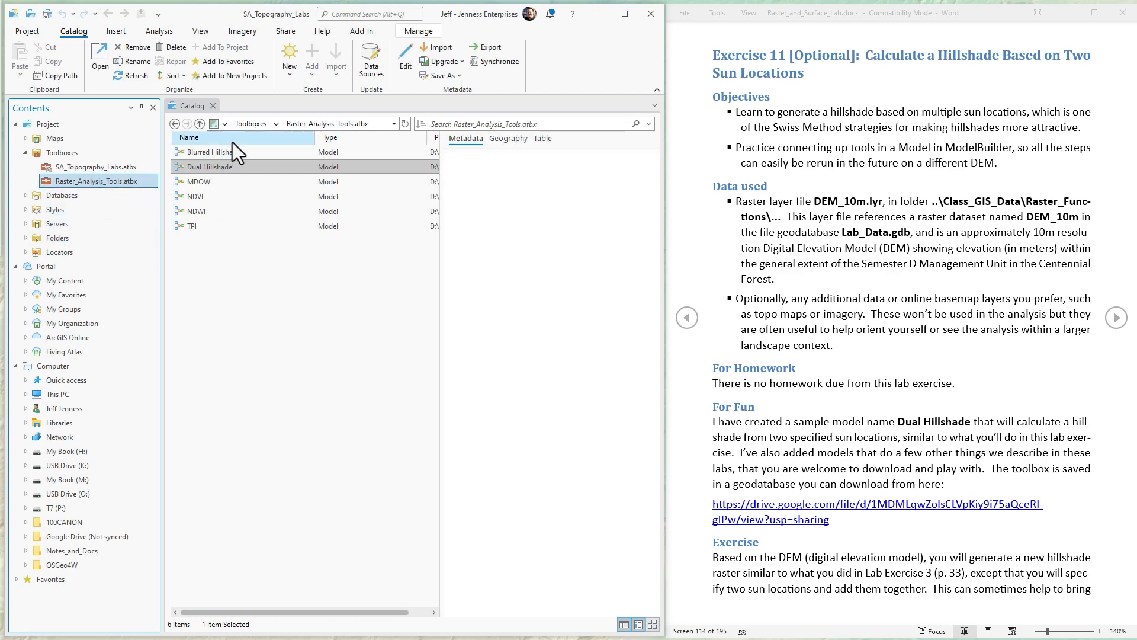
left_click(237, 167)
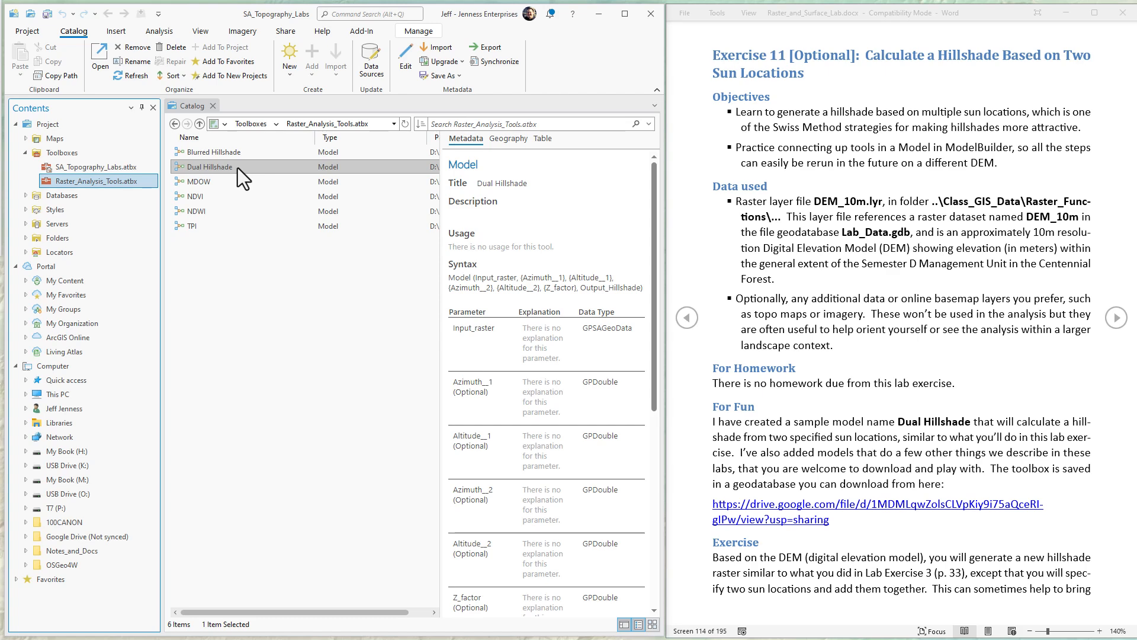
double_click(236, 168)
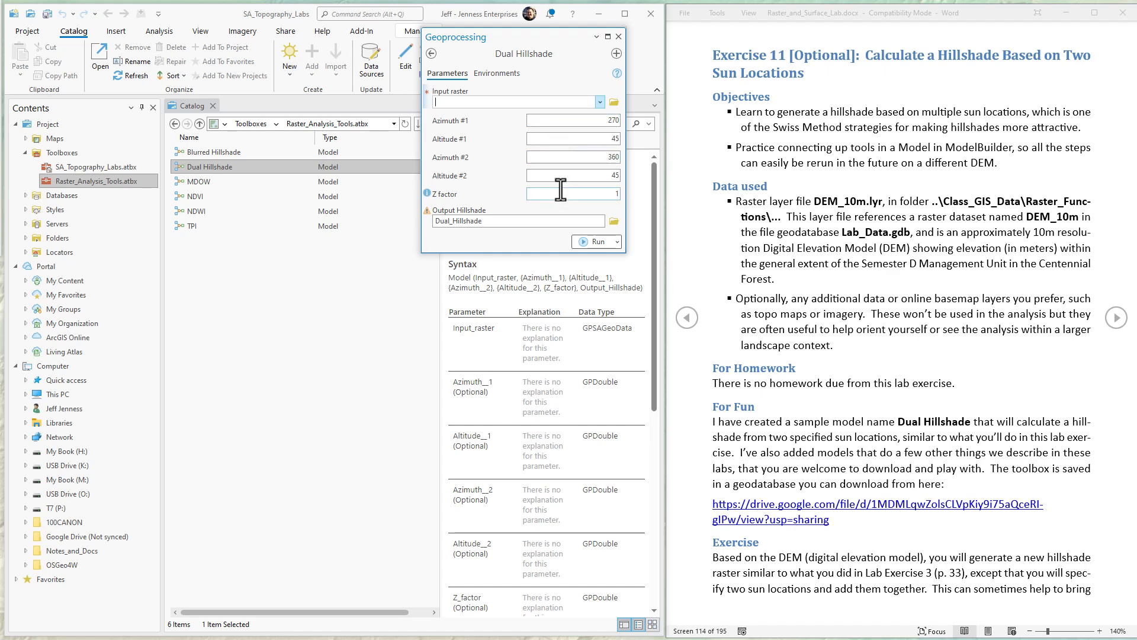
left_click(620, 37)
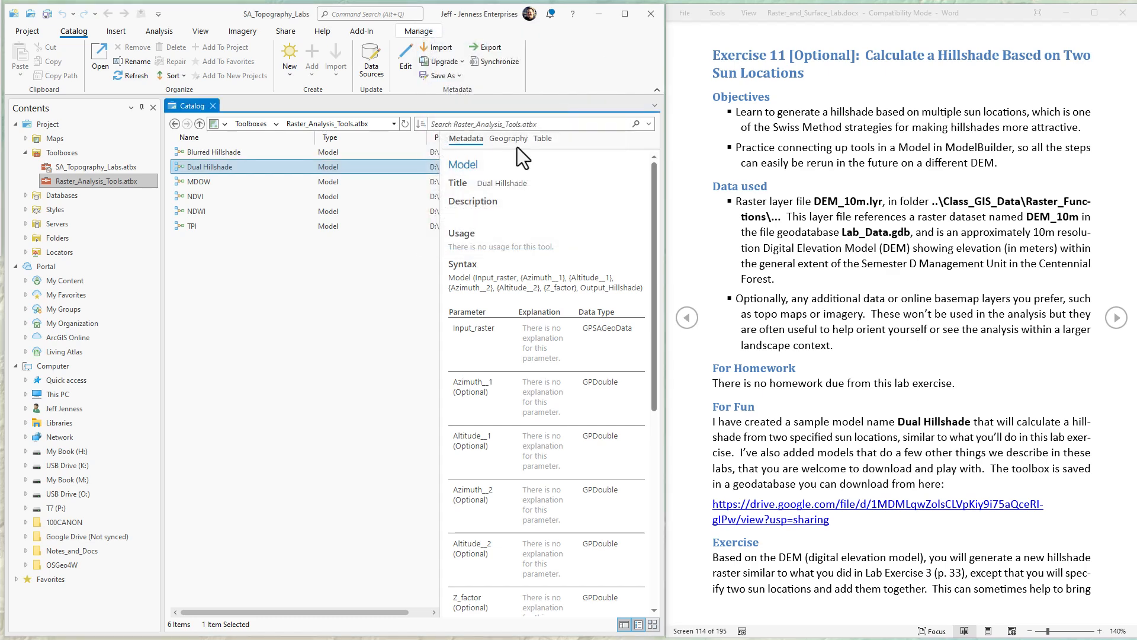
- Open the Dual Hillshade model for editing, examine its diagram in an enlarged model window, and close it
right_click(232, 168)
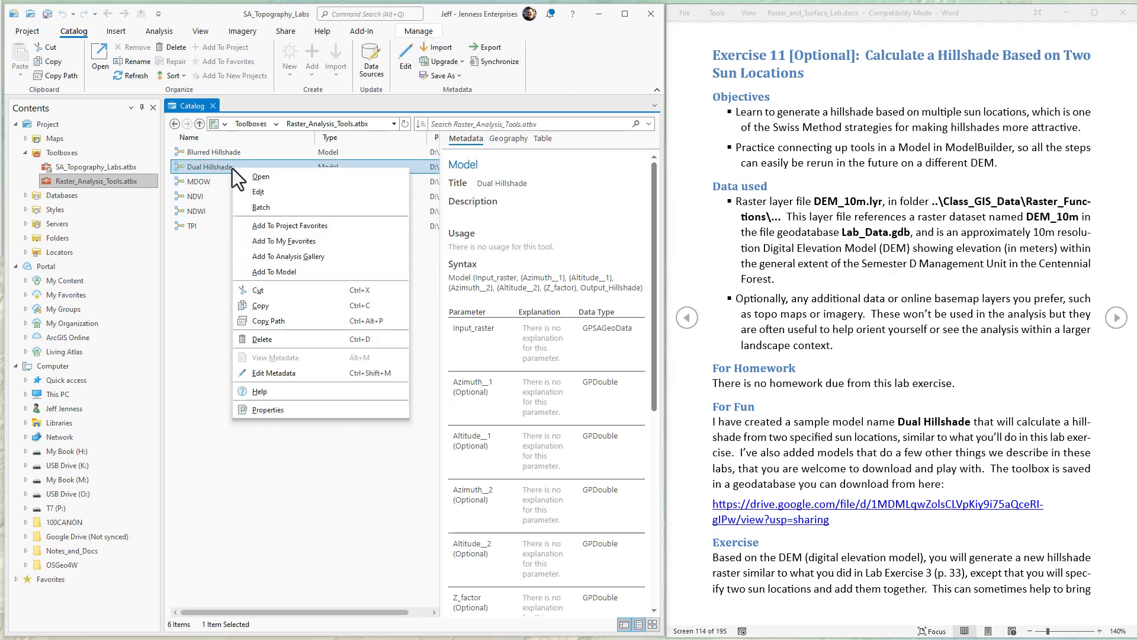
left_click(263, 190)
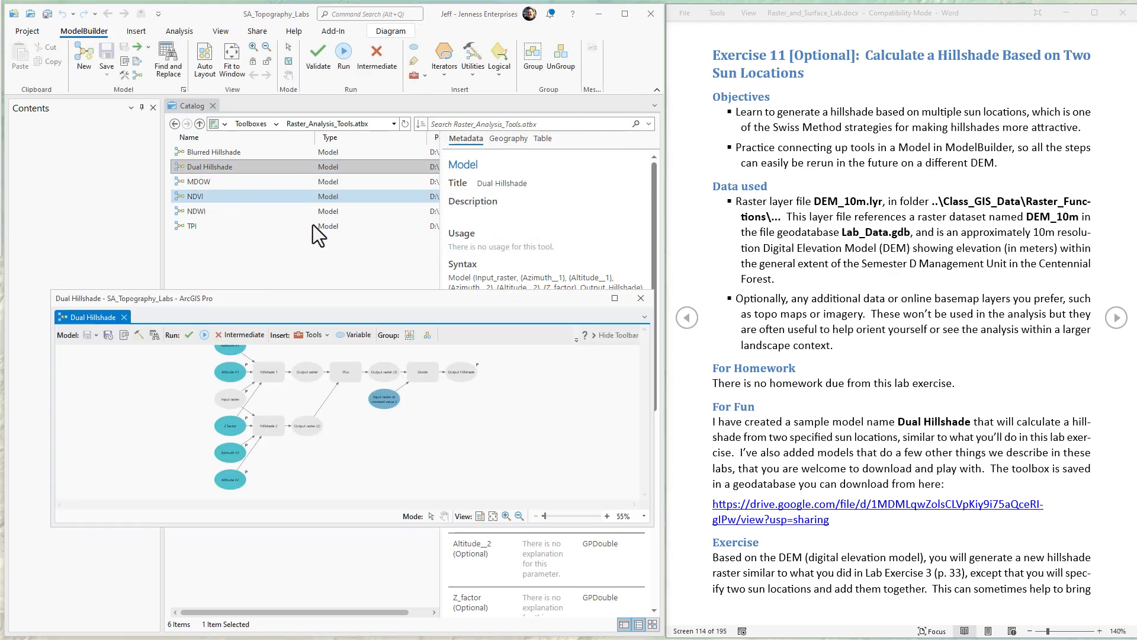
left_click_drag(347, 288, 348, 161)
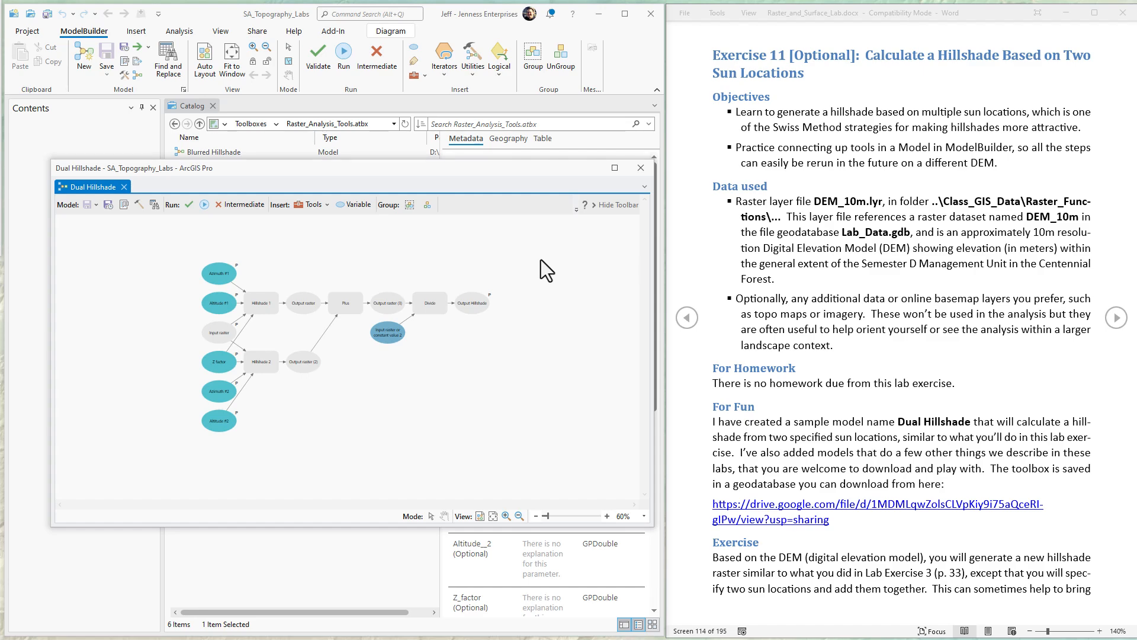
left_click(639, 169)
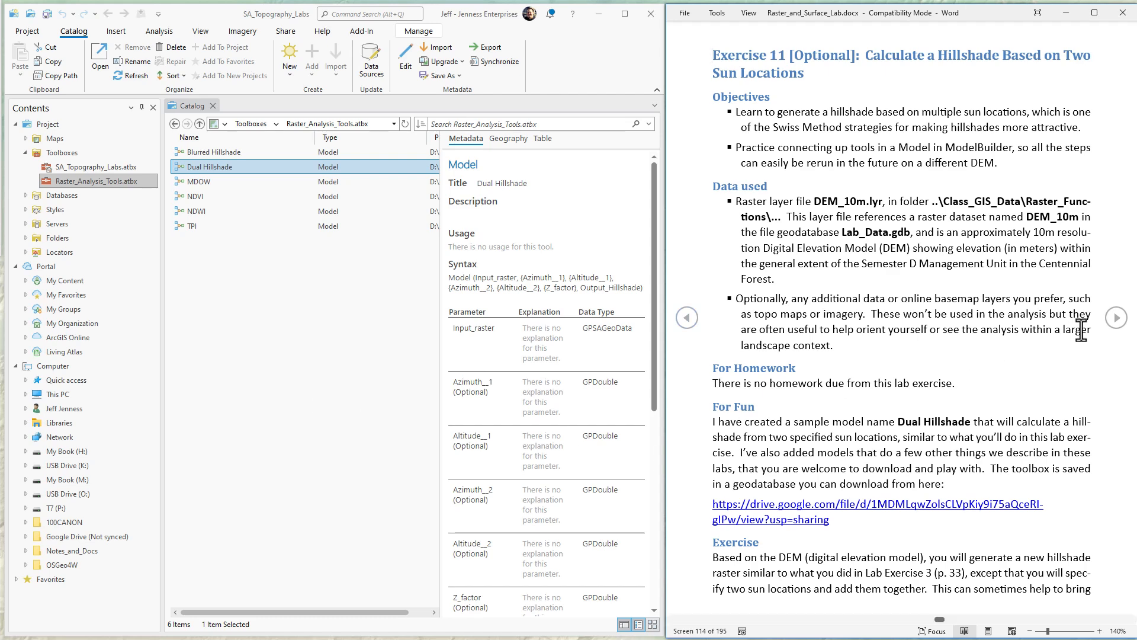
- Add the DEM_10m.lyr layer file from the Raster_Functions folder in Class_GIS_Data to a new map
left_click(1118, 319)
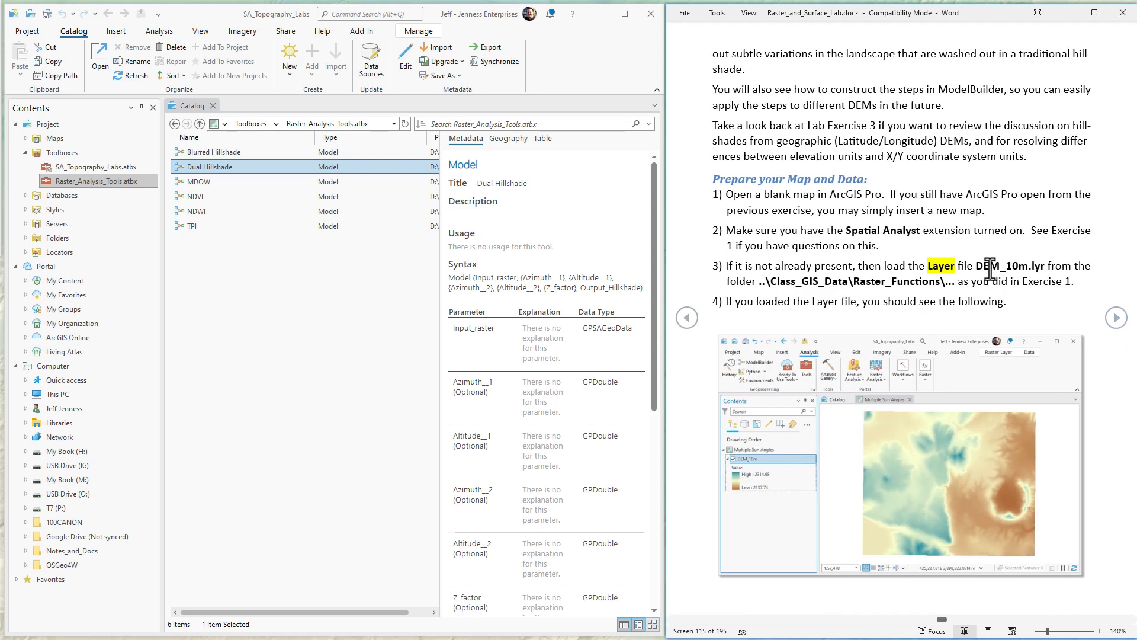
left_click_drag(976, 267, 1045, 268)
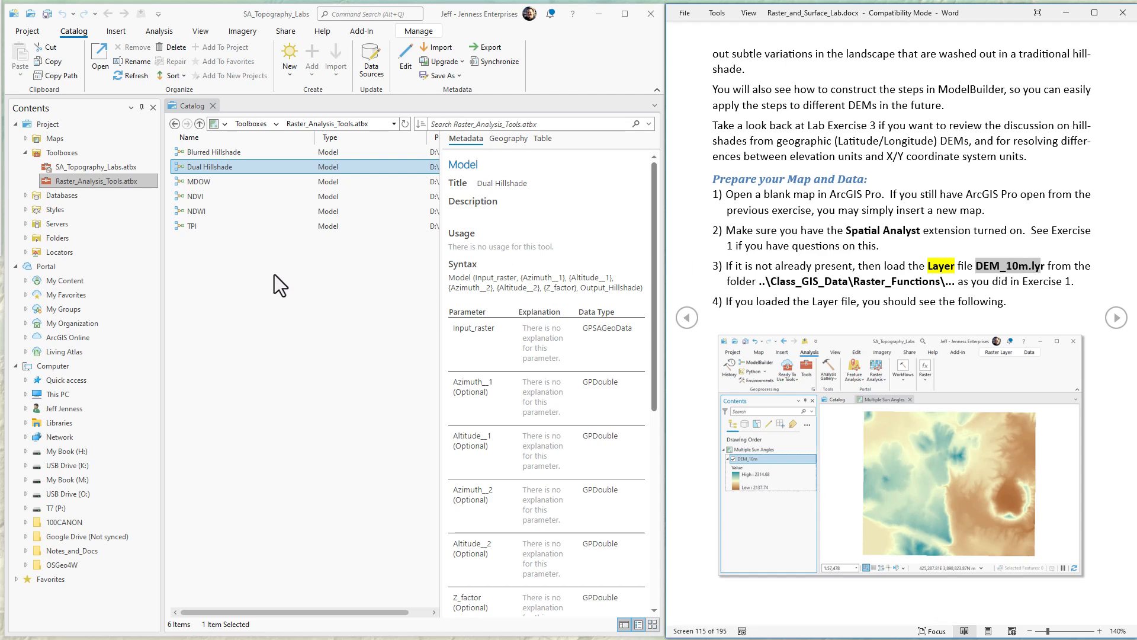
left_click(66, 237)
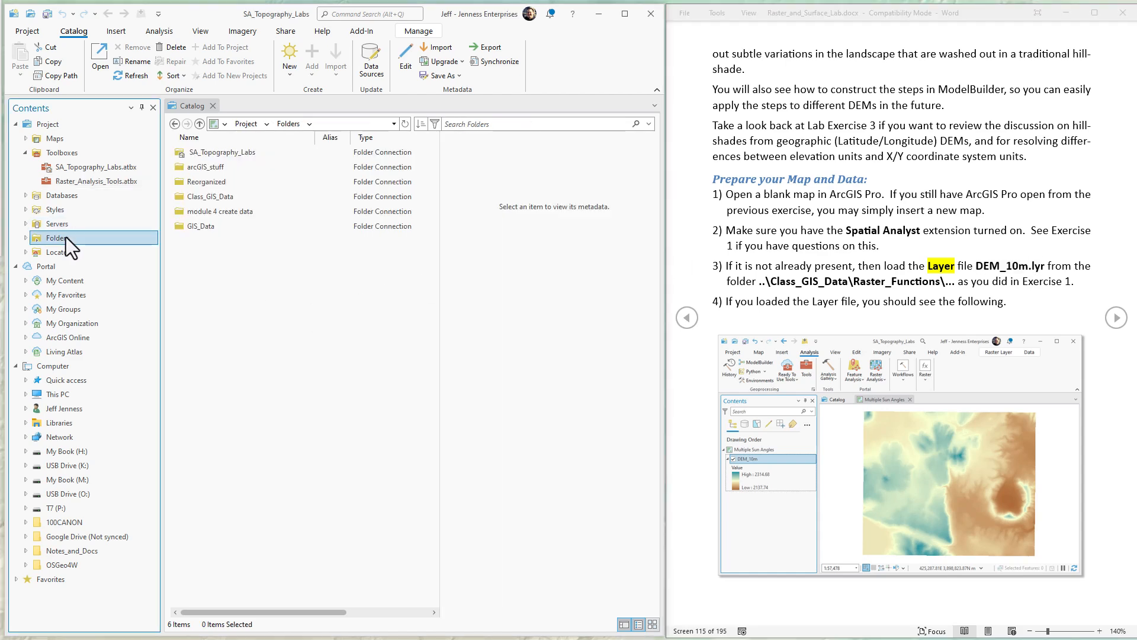
double_click(222, 195)
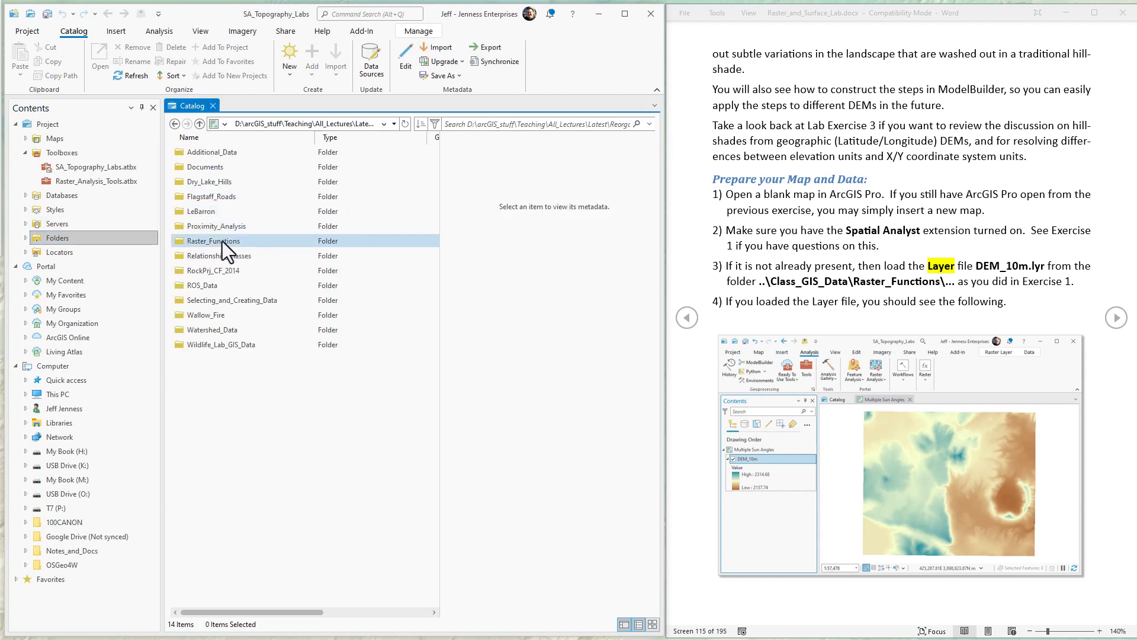
double_click(222, 241)
left_click(208, 210)
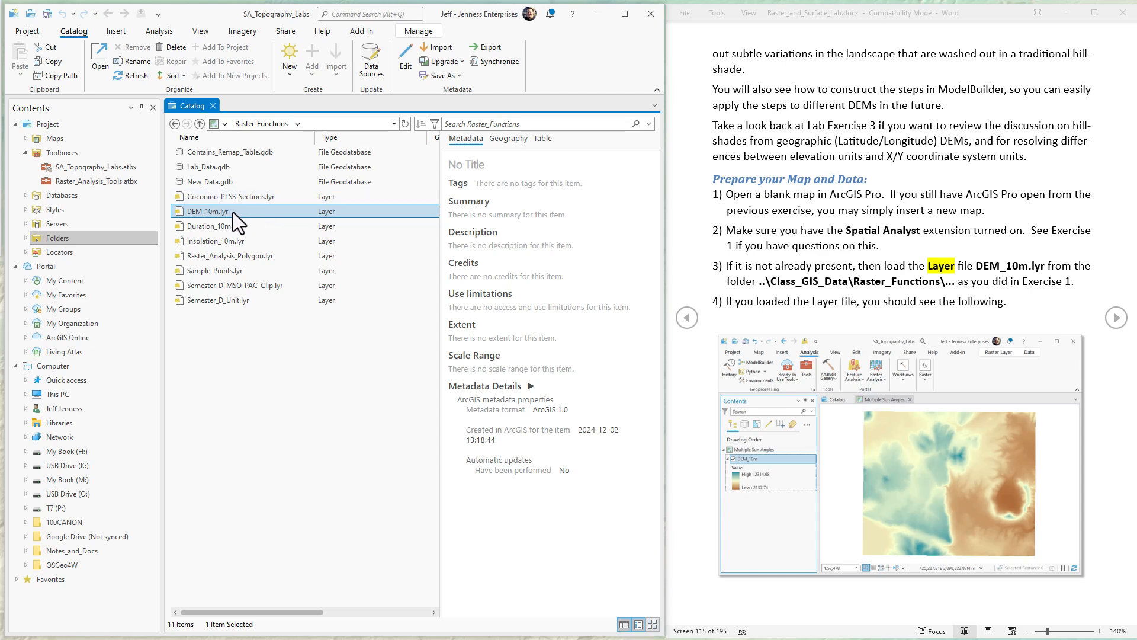
right_click(233, 212)
mouse_move(261, 215)
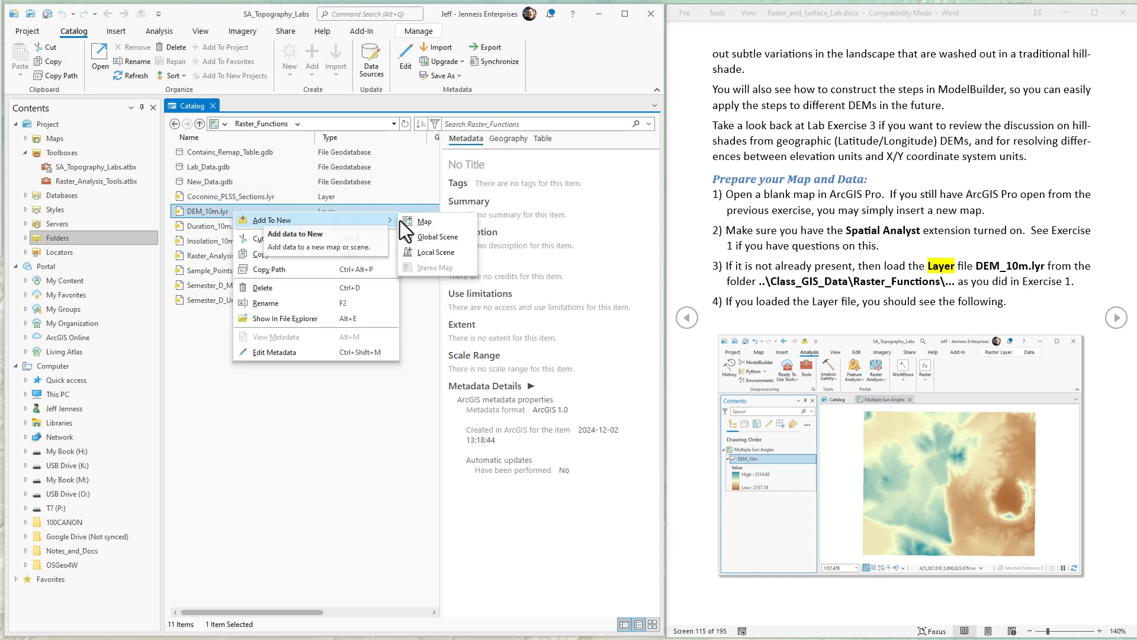
left_click(436, 222)
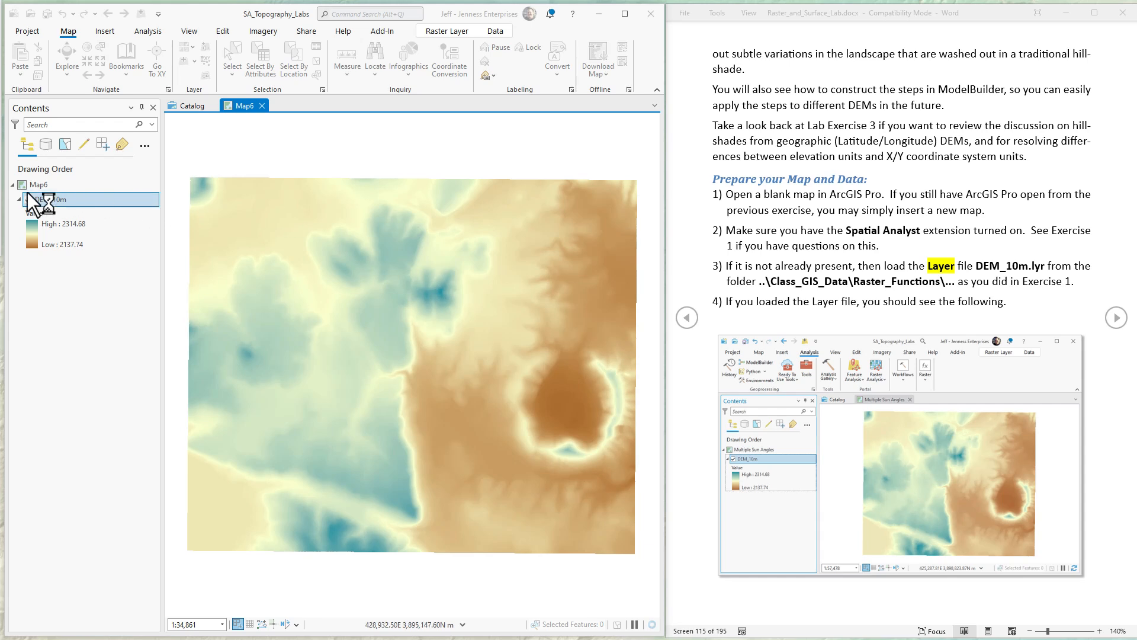
- Rename the new map as Dual Hillshade
left_click(41, 186)
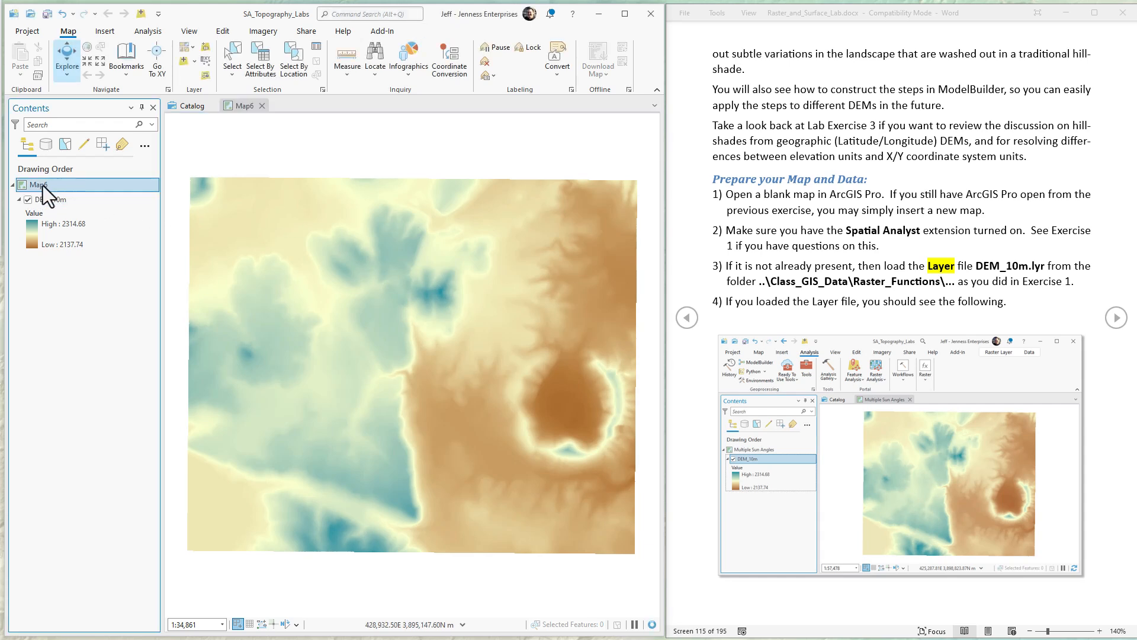
left_click(43, 186)
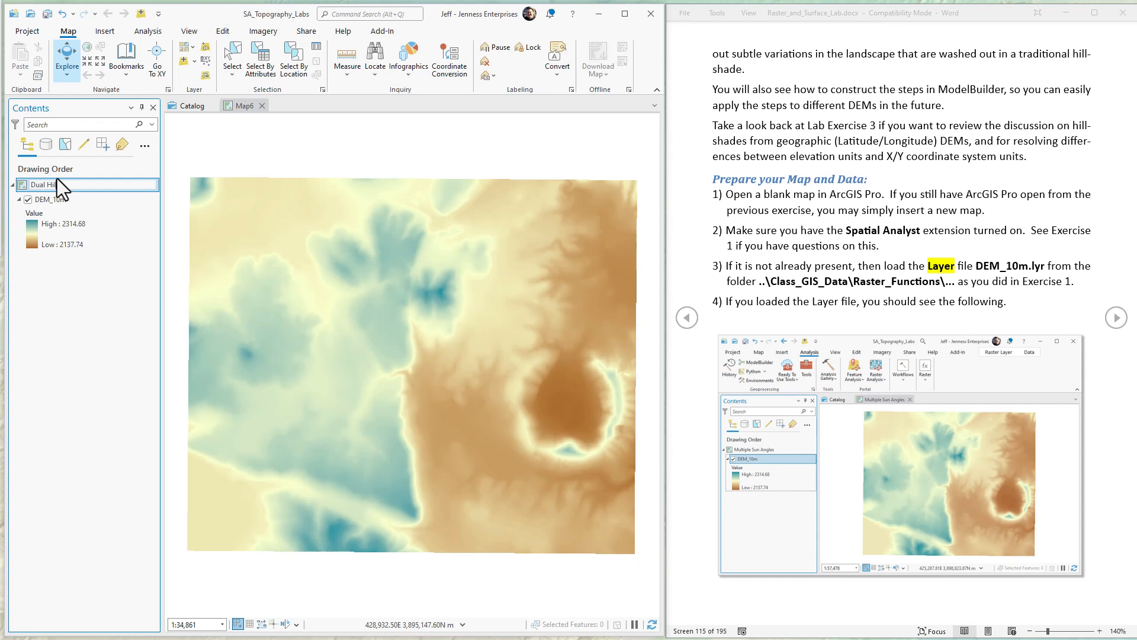
type("Dual Hillshade")
key("Return")
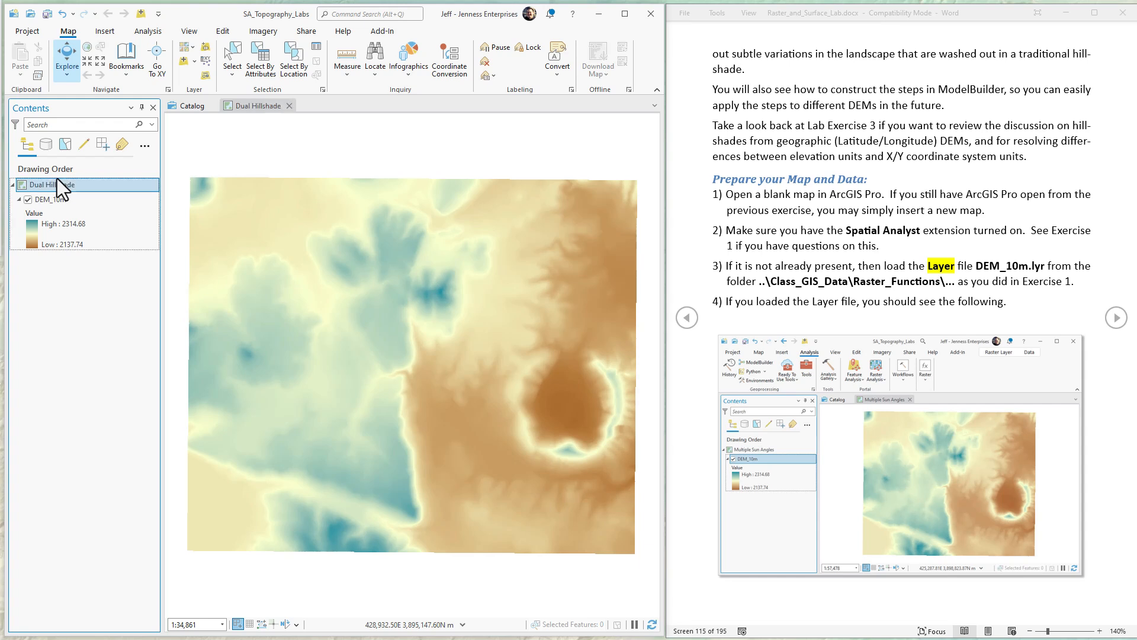
- Follow the lab document's toolbox instructions and create a new model in the SA_Topography_Labs.atbx toolbox
left_click(1117, 317)
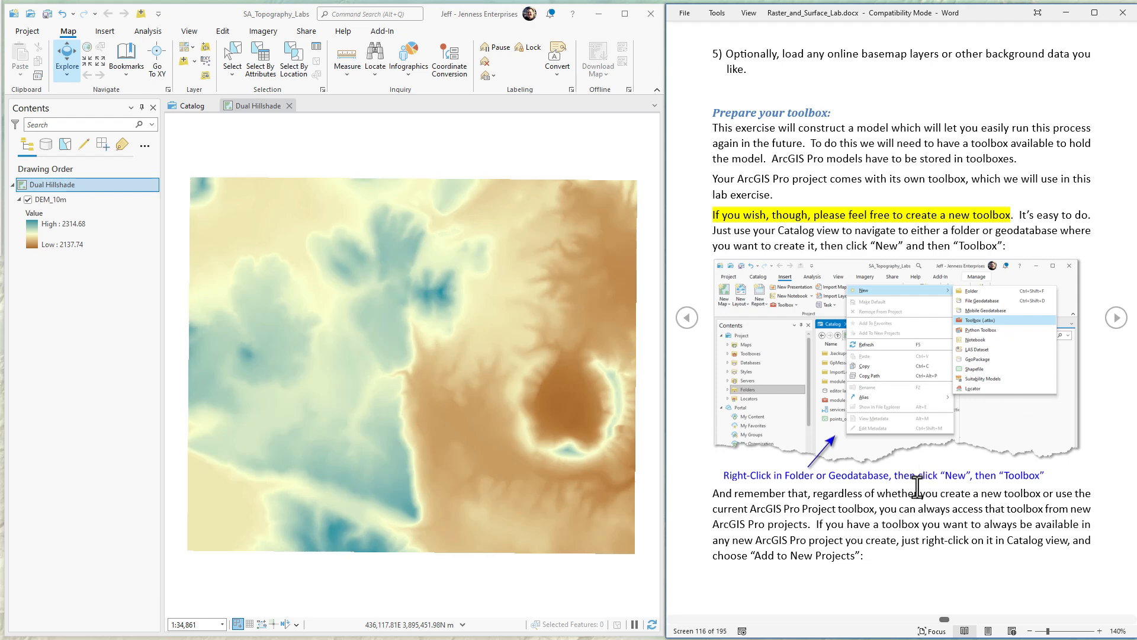
left_click(1117, 320)
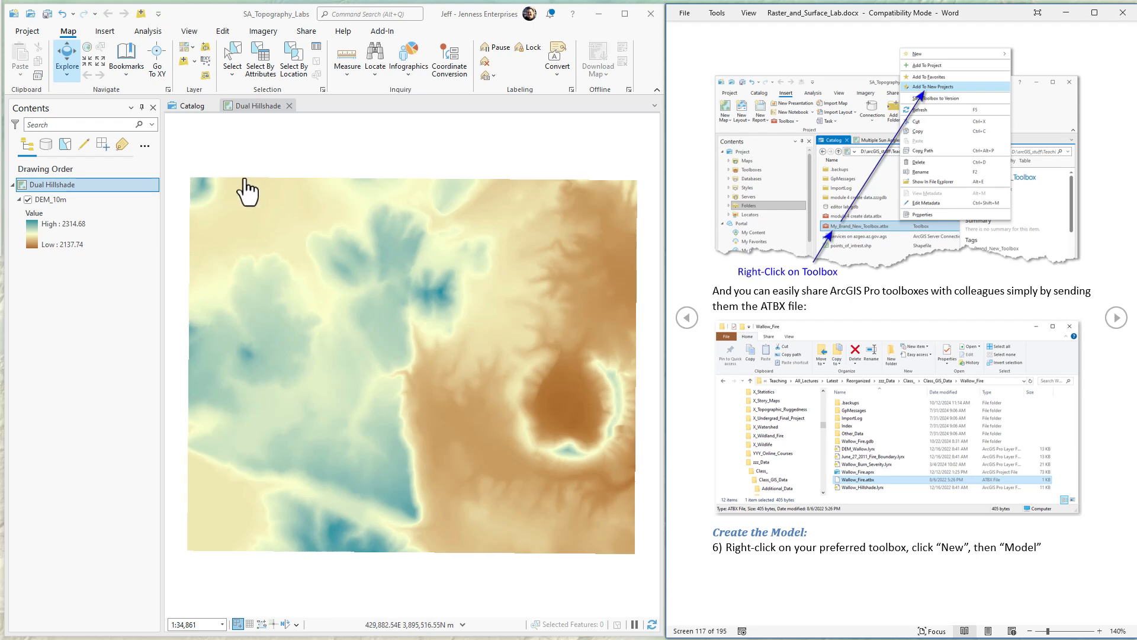
left_click(192, 108)
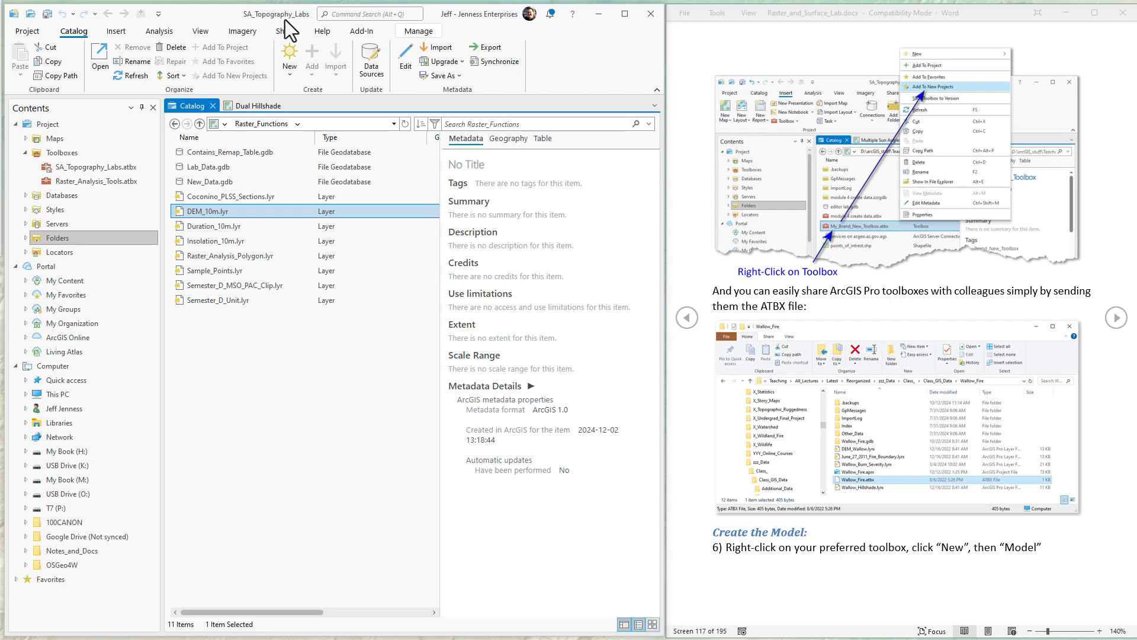
left_click(97, 167)
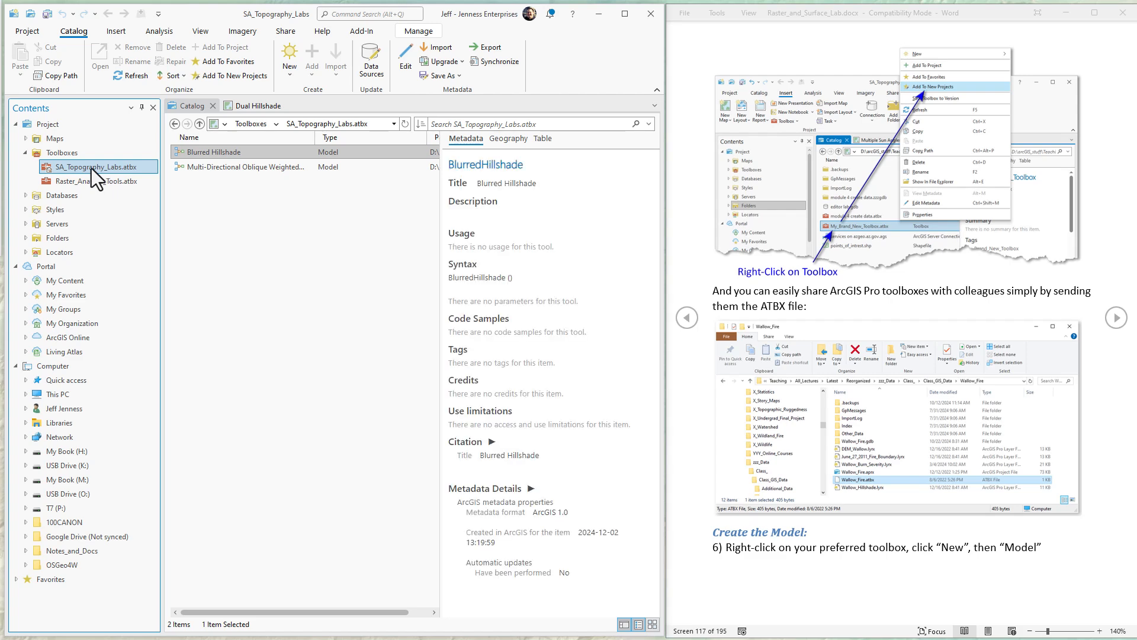
left_click(1116, 319)
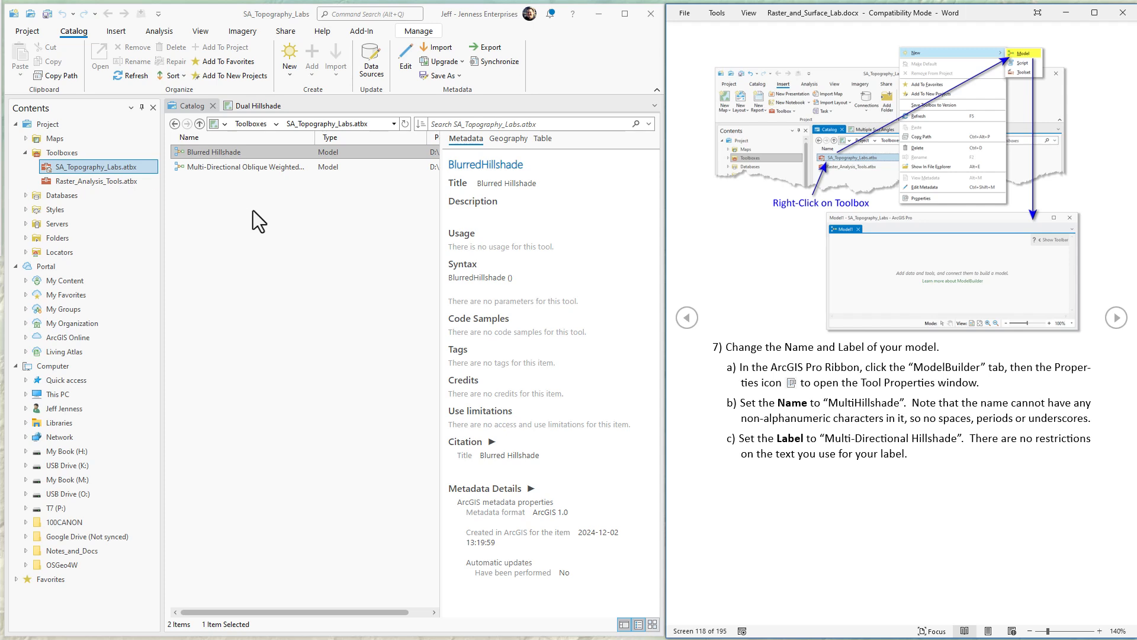
right_click(222, 219)
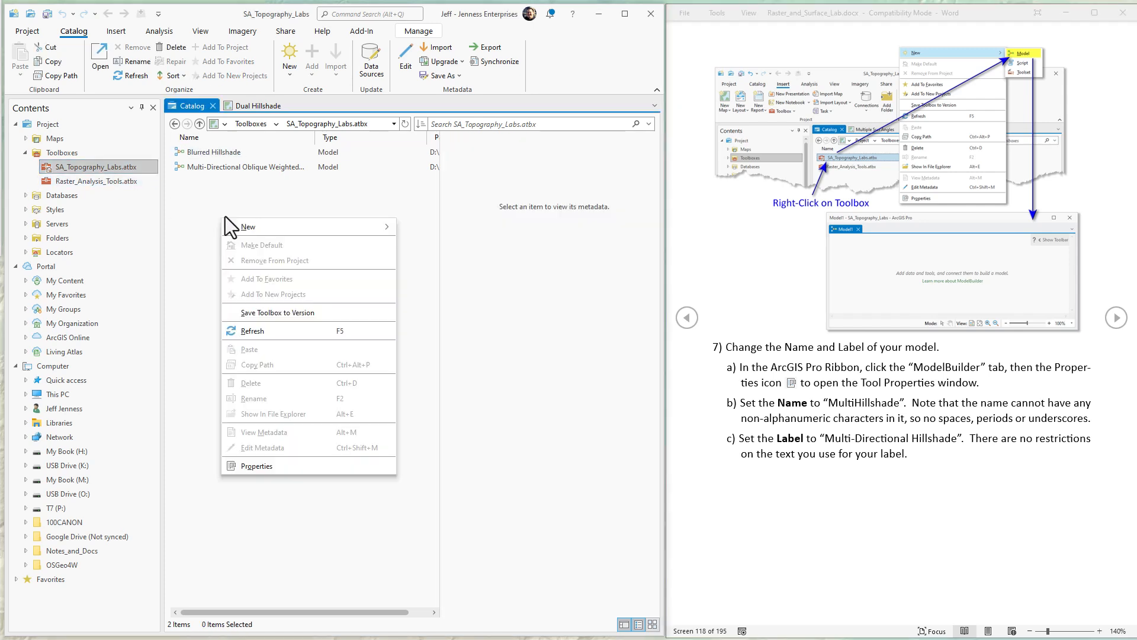
mouse_move(257, 229)
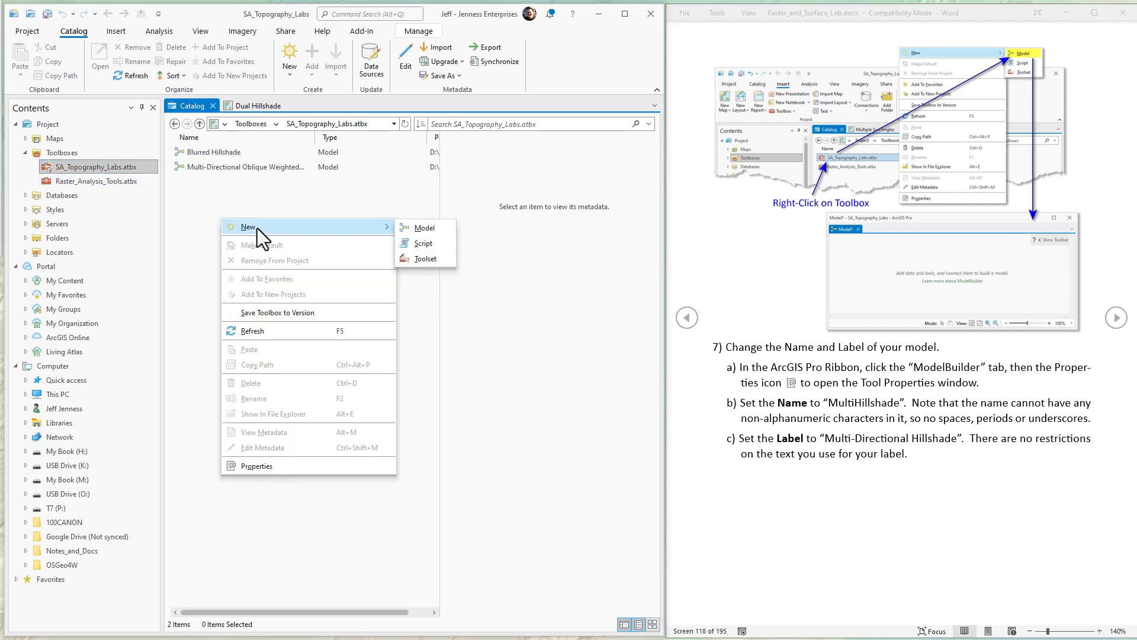
left_click(426, 231)
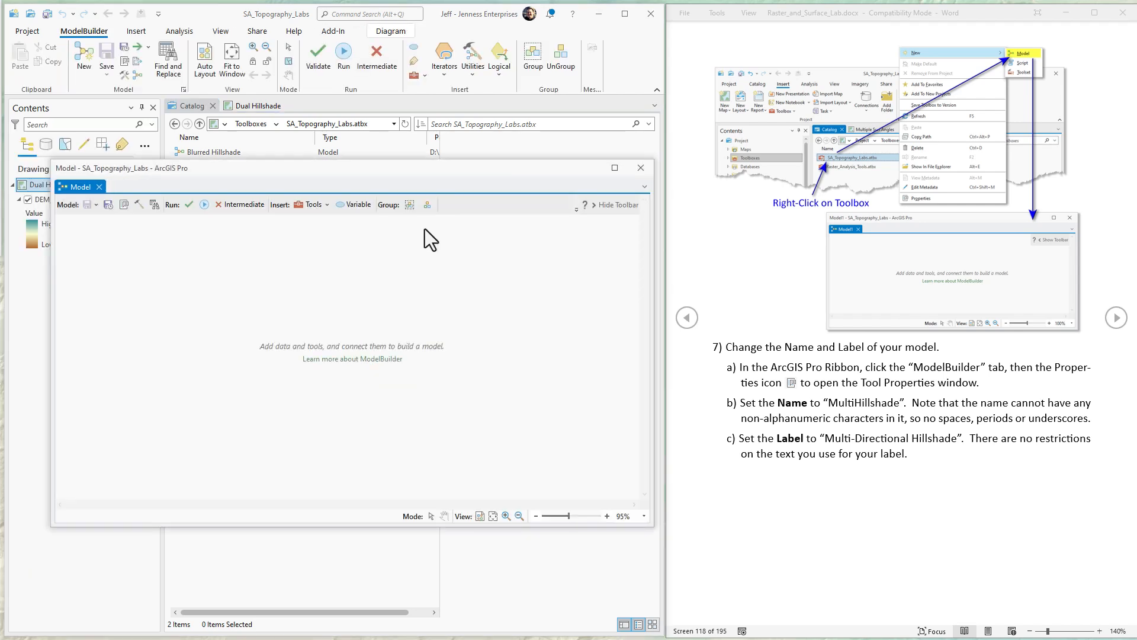
- Reduce the model window's height, then hide its toolbar and show it again
left_click_drag(390, 159, 388, 276)
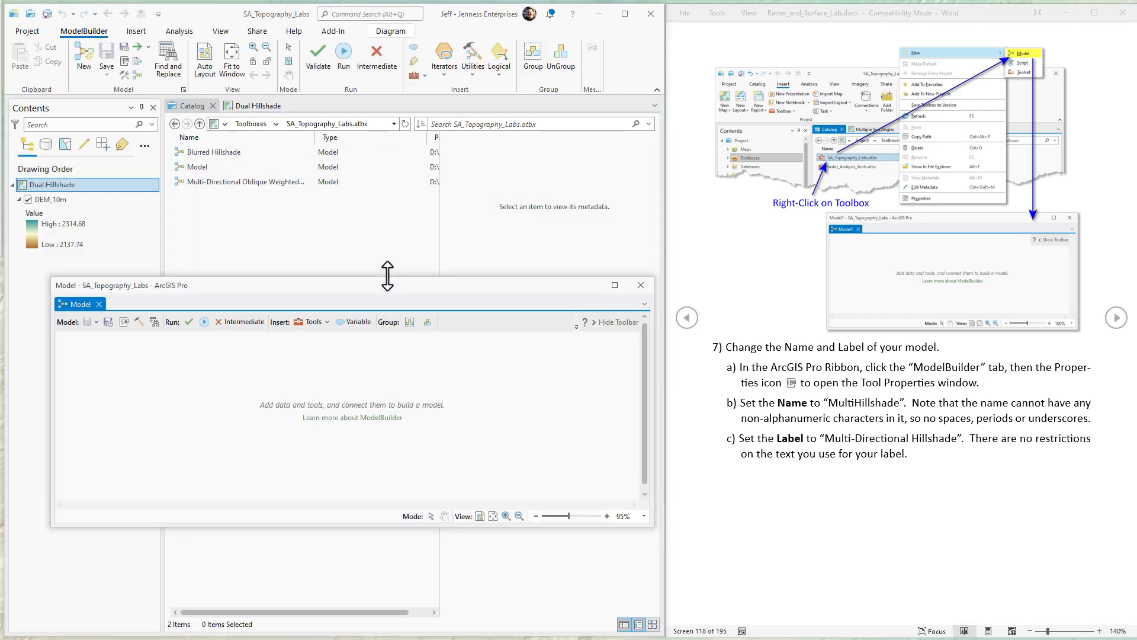
left_click(614, 323)
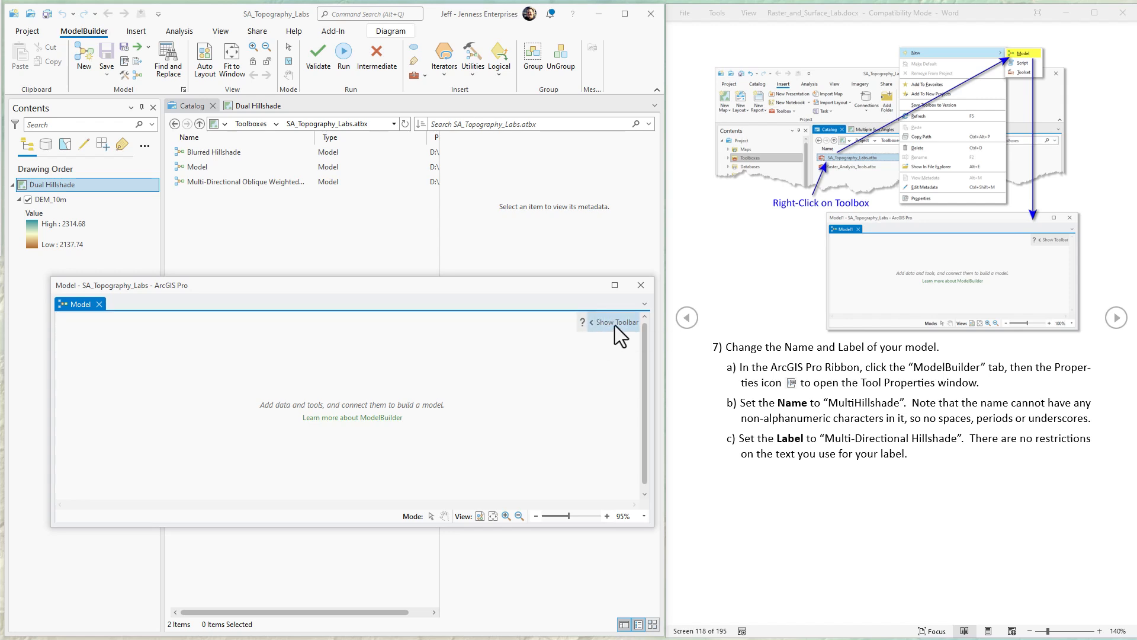
left_click(613, 322)
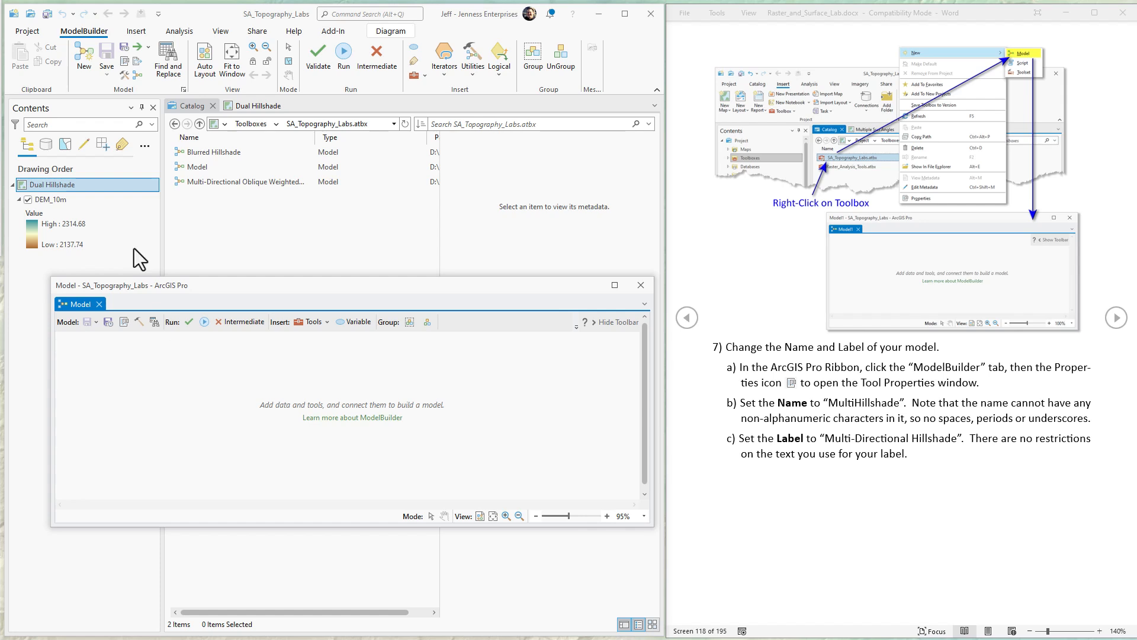
- Set the model's name to Multihillshade and its label to Multi-Directional Hillshade, then save the model
left_click(123, 62)
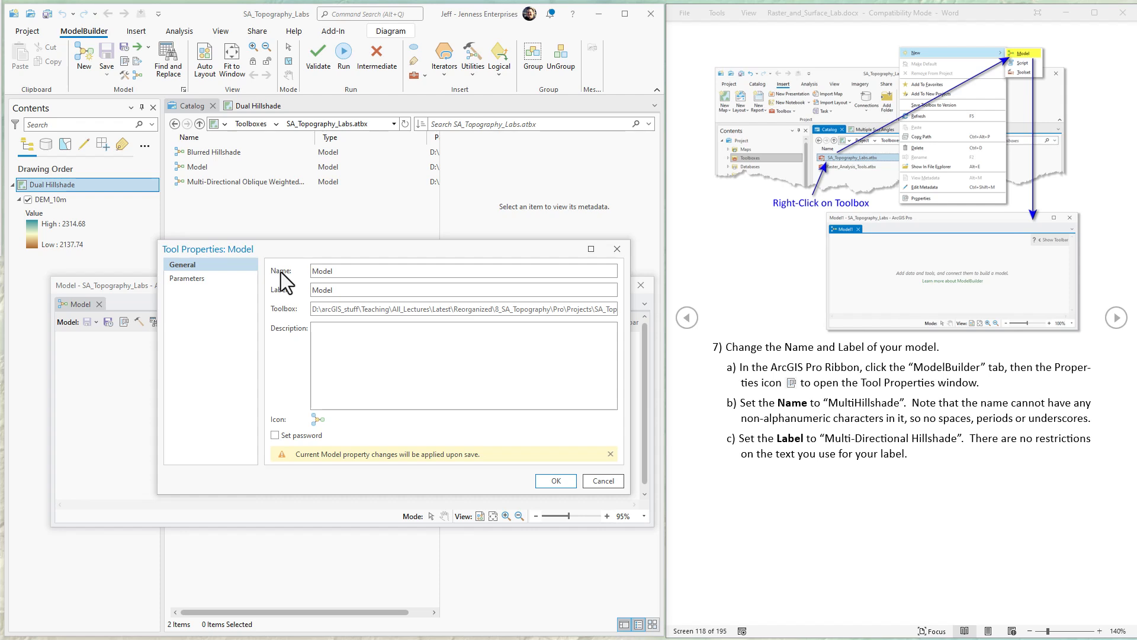
left_click_drag(343, 271, 324, 271)
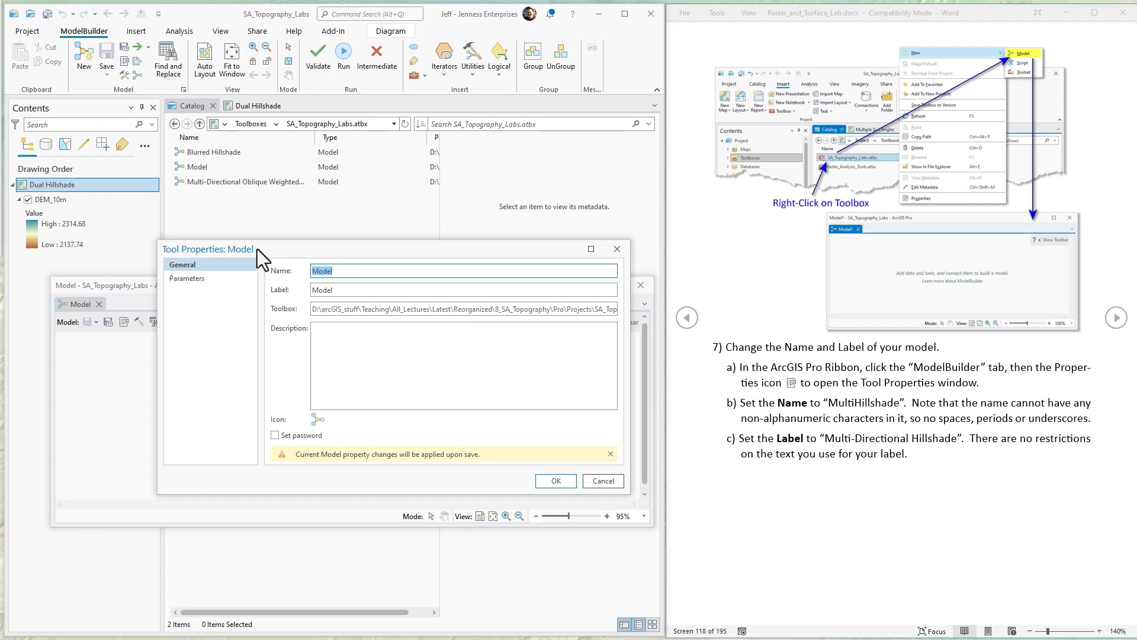
type("Multihillshade")
key("Tab")
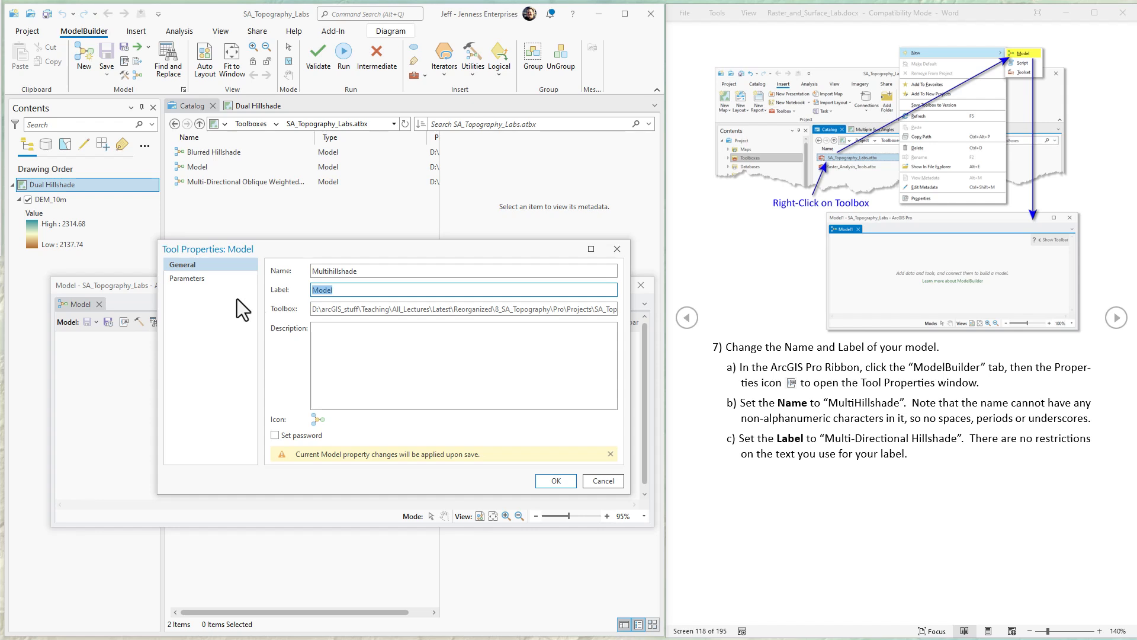
type("Multi-Directional Hillshade")
left_click(555, 481)
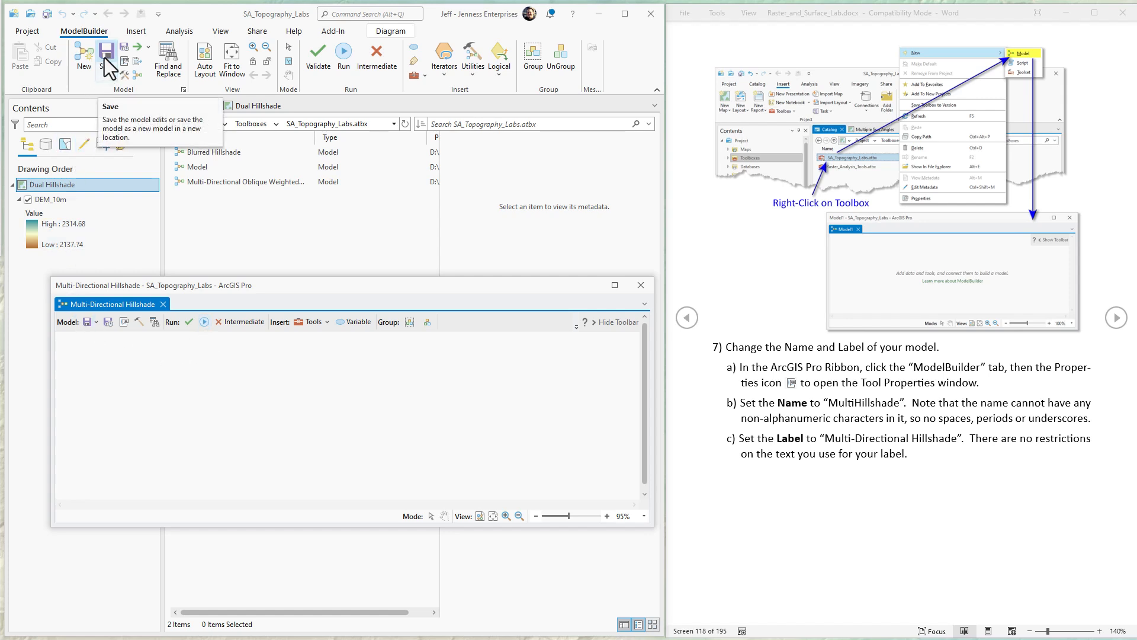
left_click(87, 323)
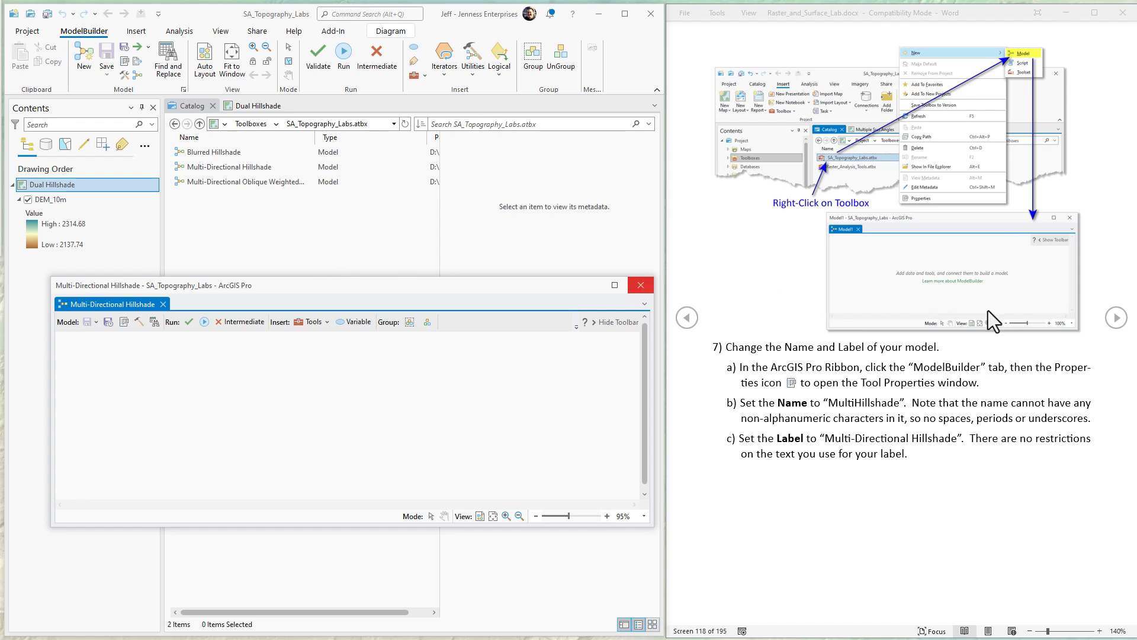
- Advance the lab document to the Hillshade parameter instructions and search the geoprocessing tools for Hillshade
left_click(1113, 320)
left_click(1115, 318)
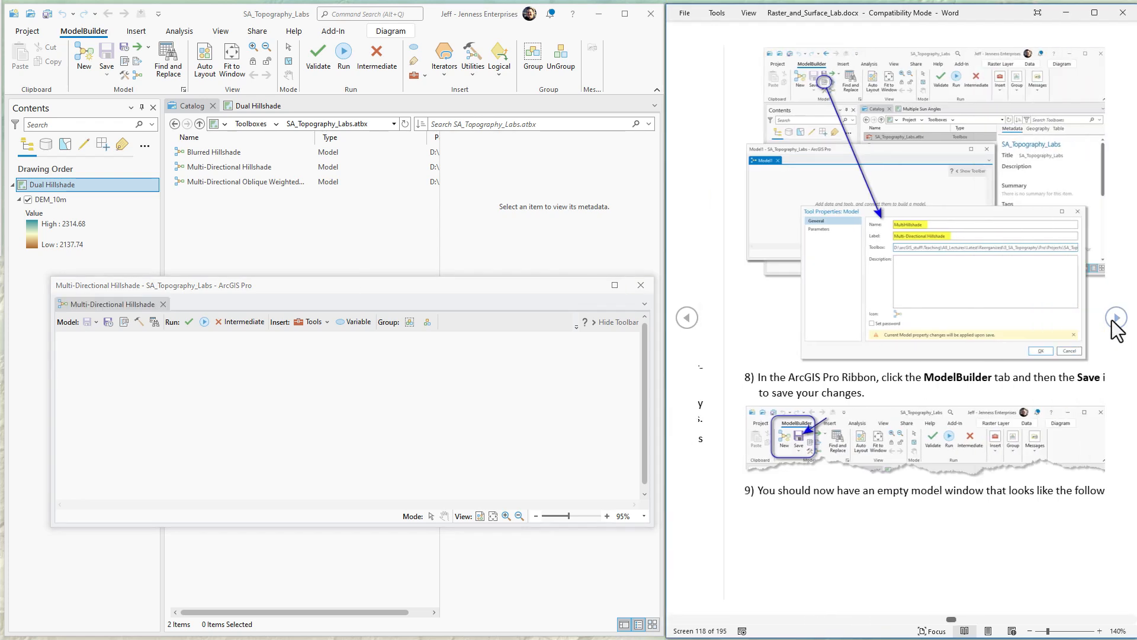
left_click(1116, 319)
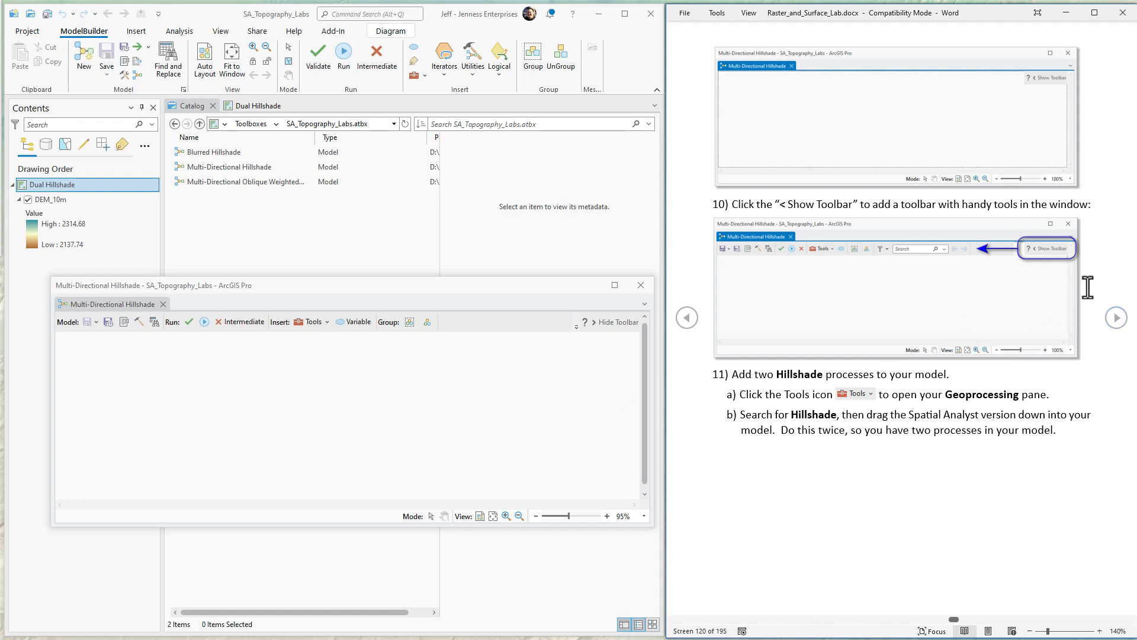
left_click(1117, 318)
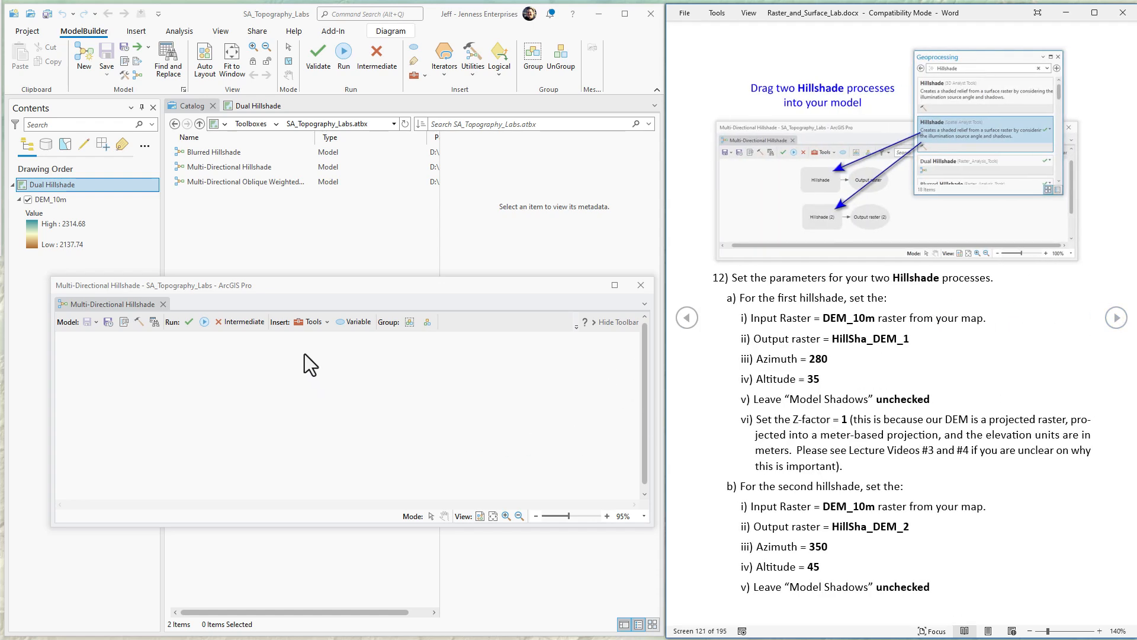
left_click(311, 318)
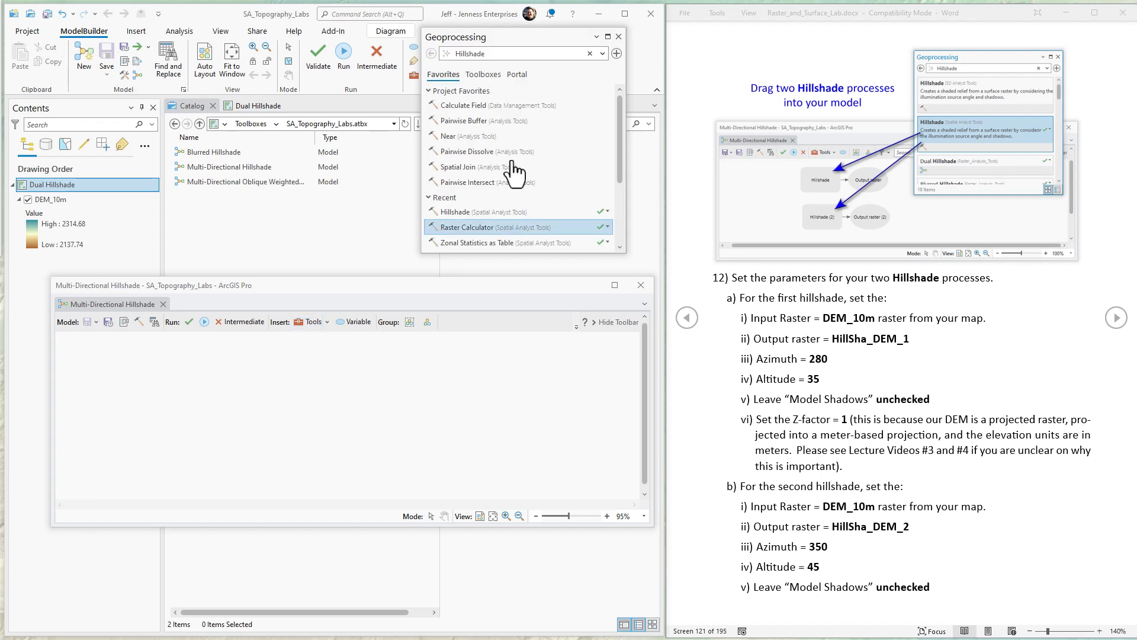
left_click_drag(514, 55, 416, 57)
type("Hillsha")
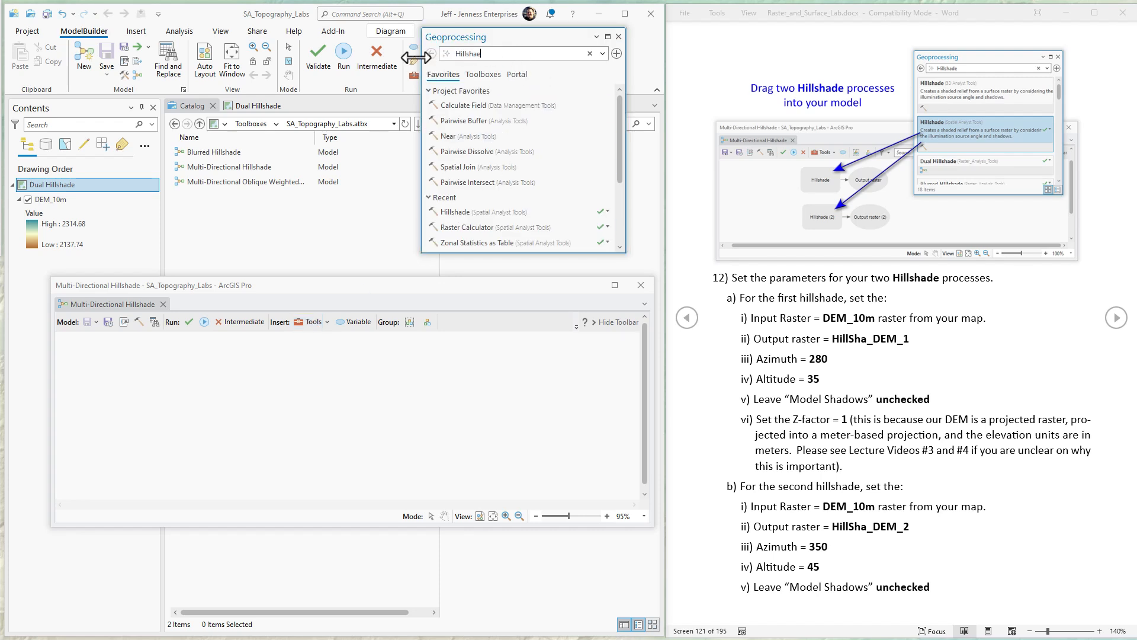
type("de")
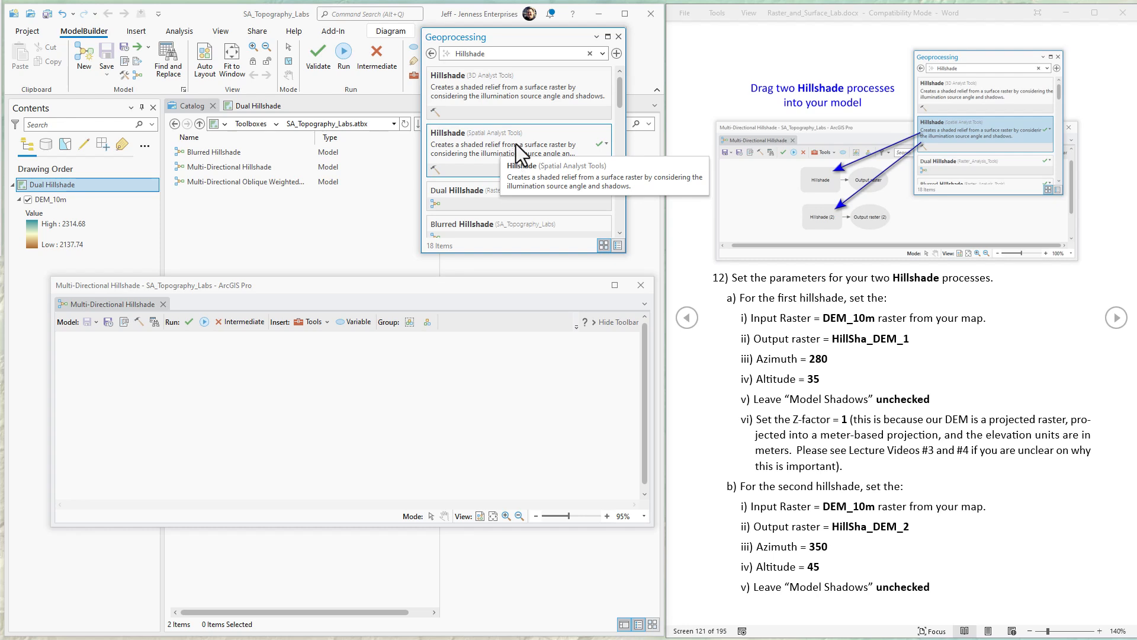
- Add the Spatial Analyst Hillshade tool to the model twice, then move the first process and its output up just beneath the second
left_click_drag(528, 141, 249, 474)
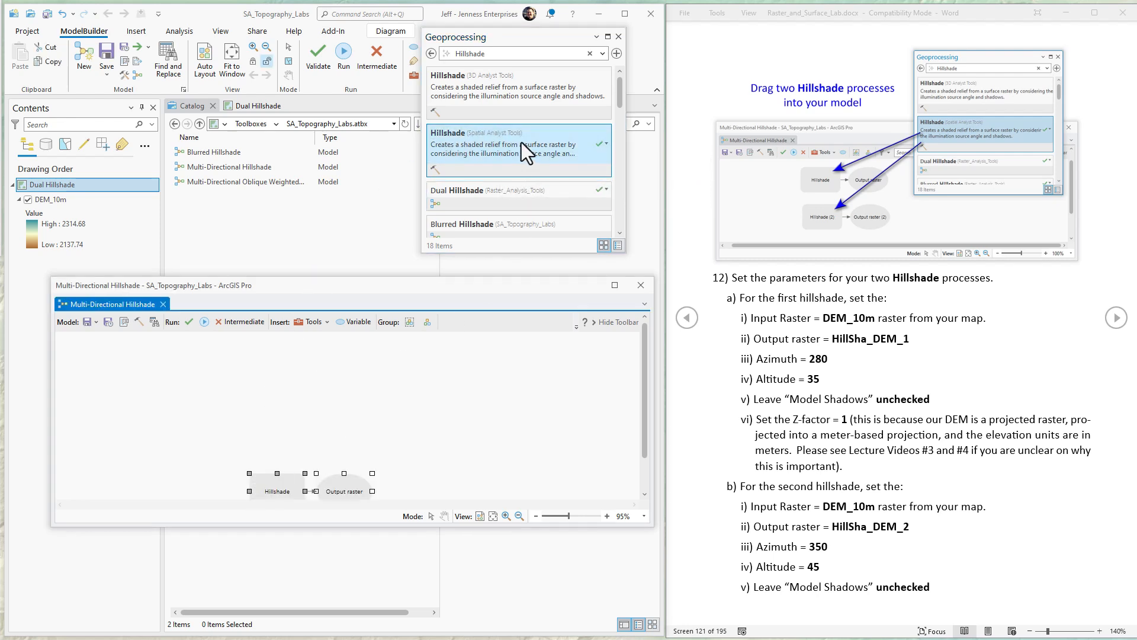
left_click_drag(522, 143, 274, 385)
left_click(279, 493)
left_click(342, 492, "ctrl")
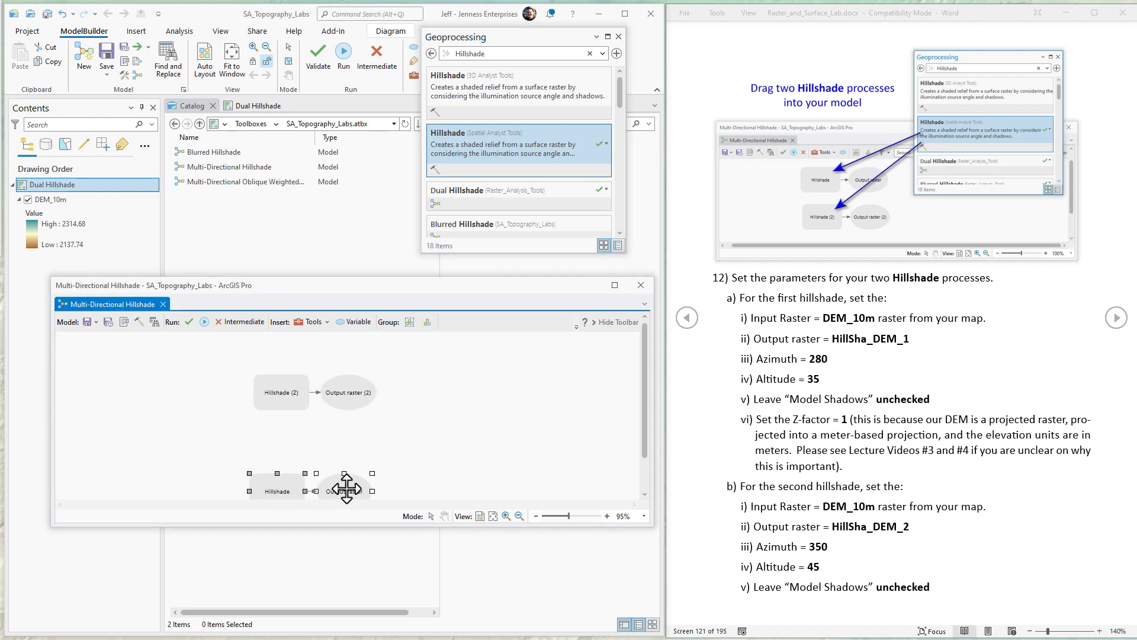
left_click_drag(343, 492, 355, 454)
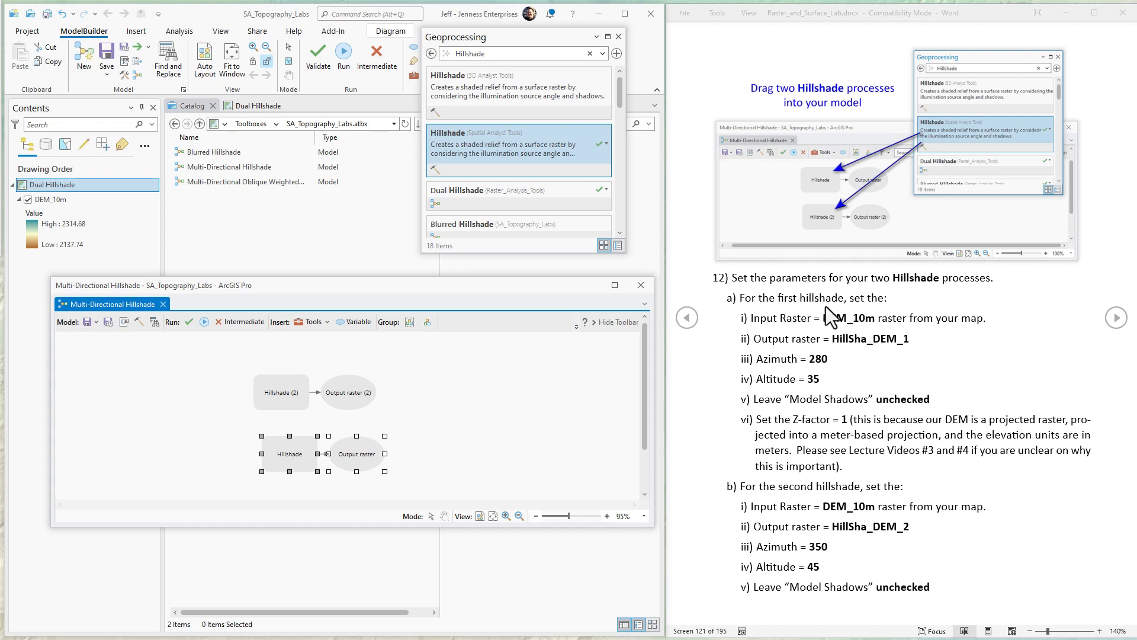
- Review the lab's azimuth and altitude values, then set the upper Hillshade process to input raster DEM_10m and output raster HillSha_DEM_1
left_click(809, 360)
left_click_drag(808, 359, 822, 380)
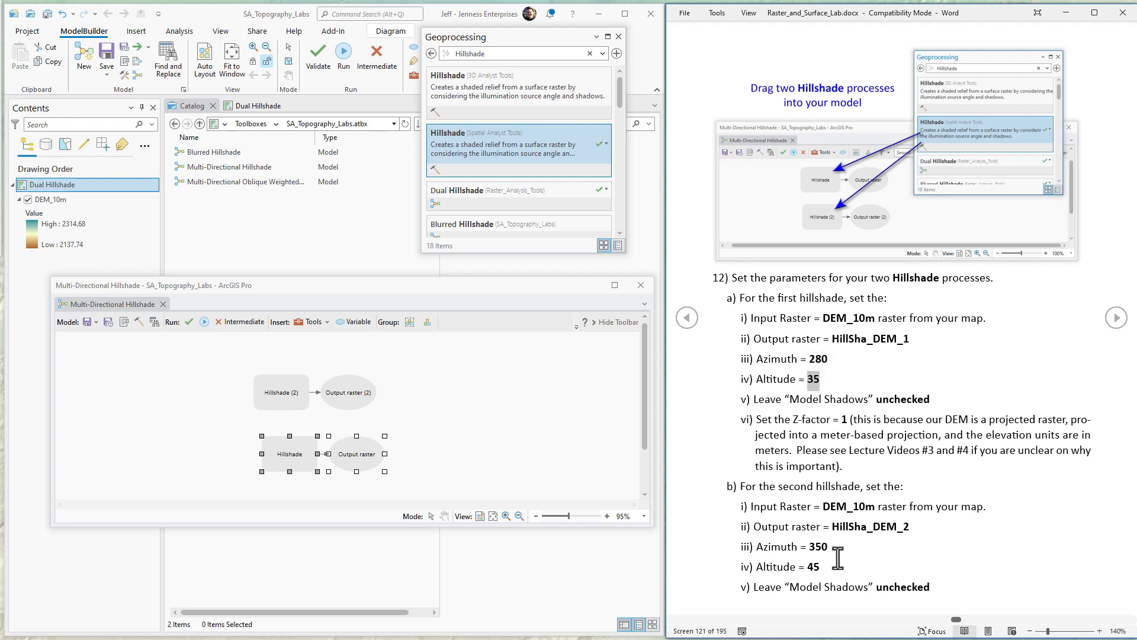
left_click_drag(809, 547, 828, 548)
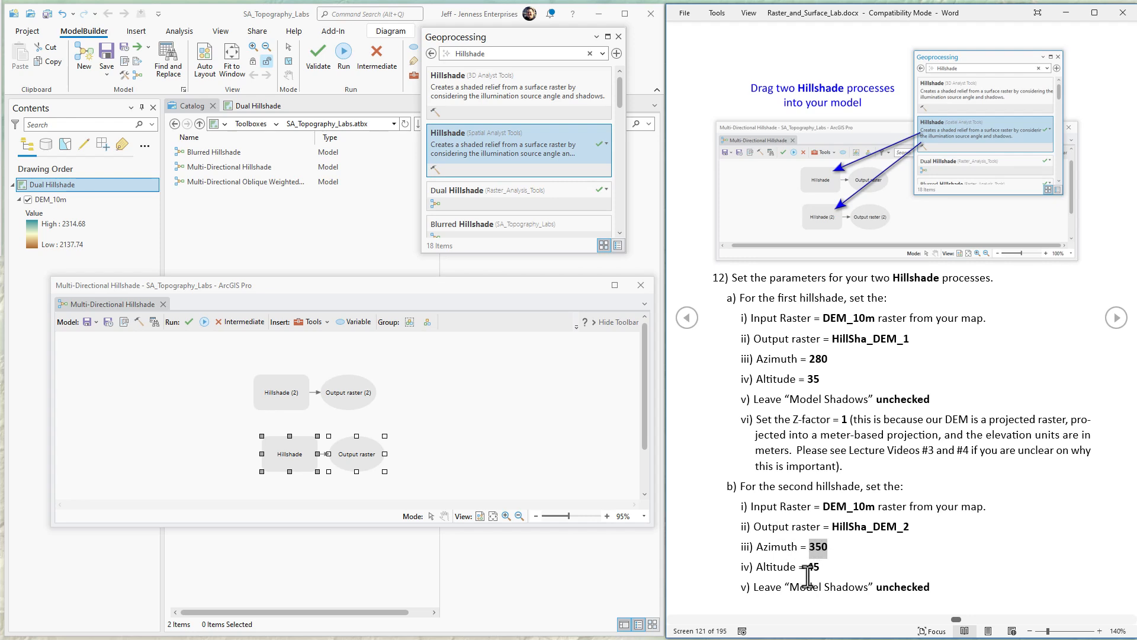
left_click_drag(807, 568, 820, 567)
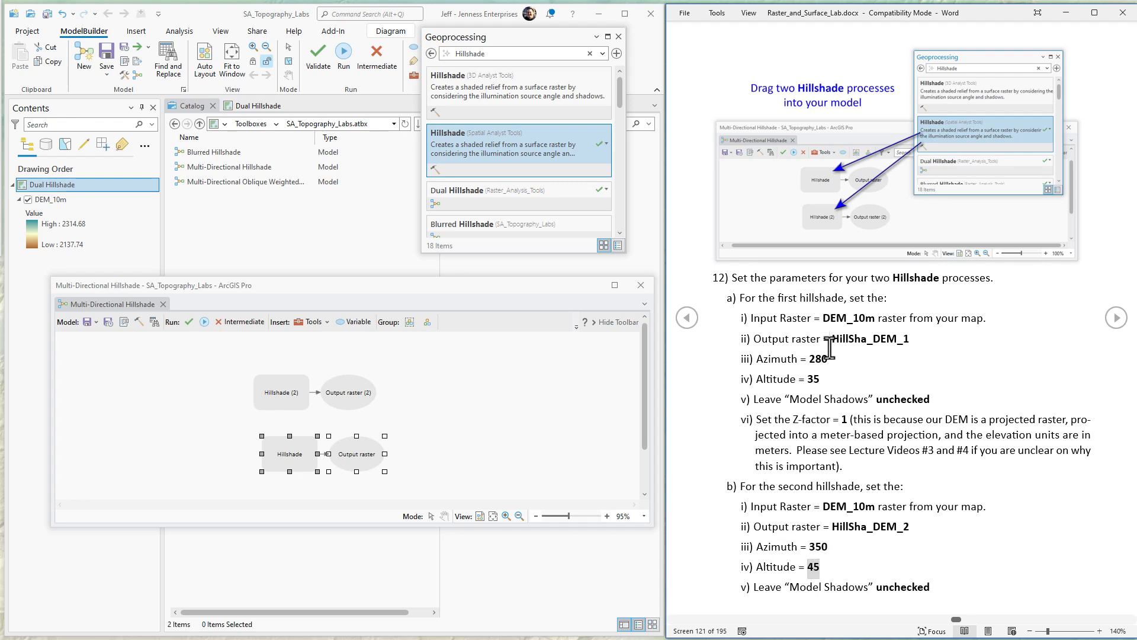
left_click(280, 391)
double_click(280, 391)
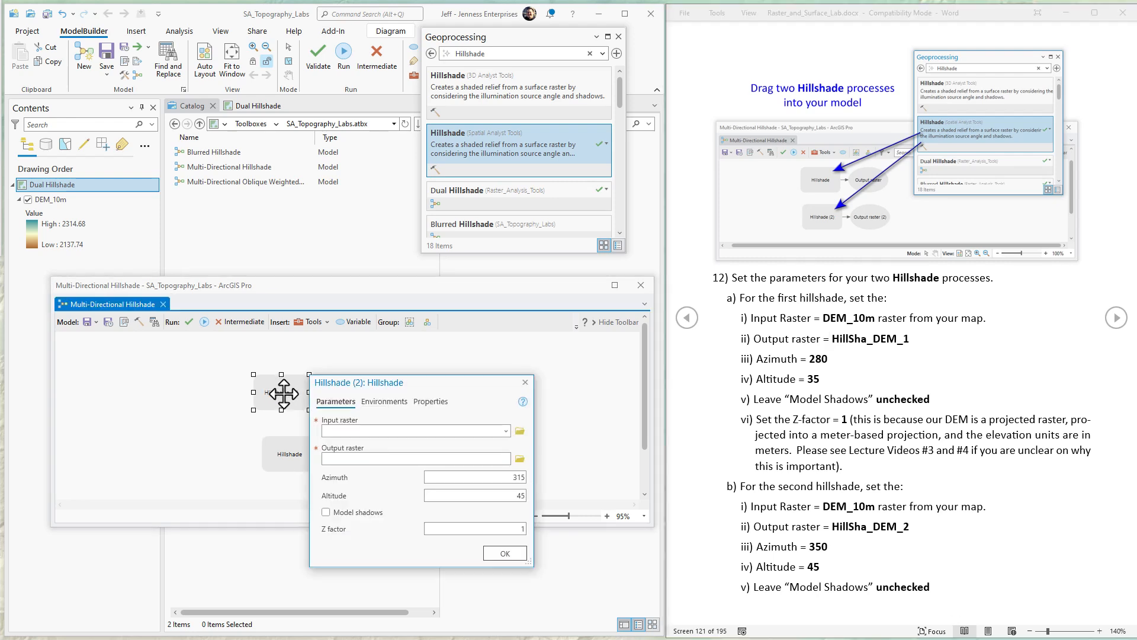
left_click(506, 431)
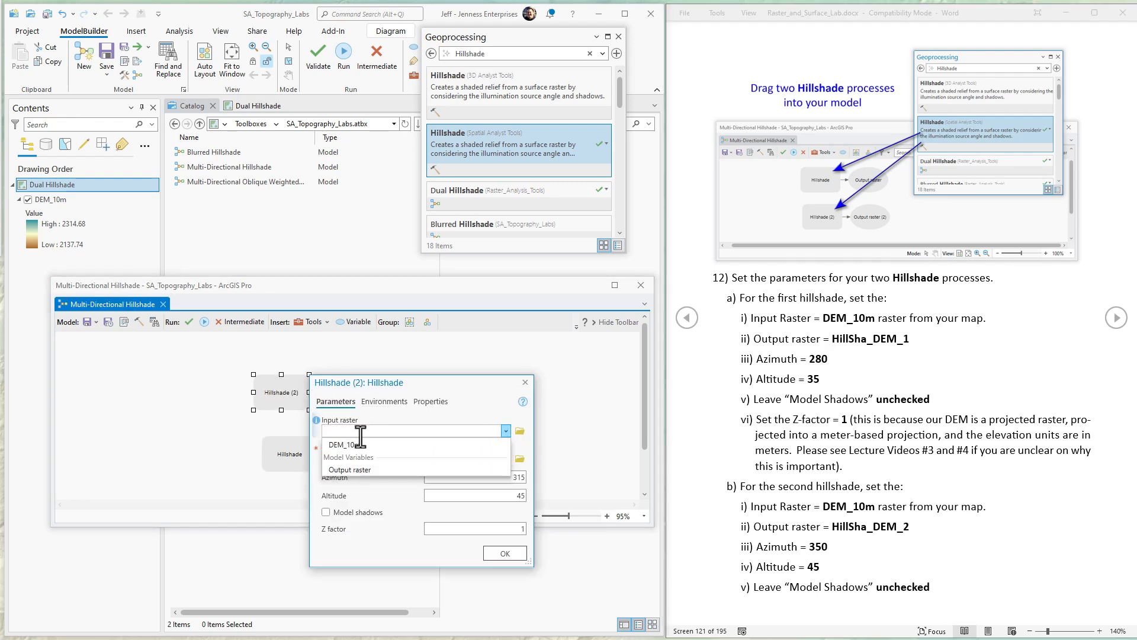
left_click(404, 445)
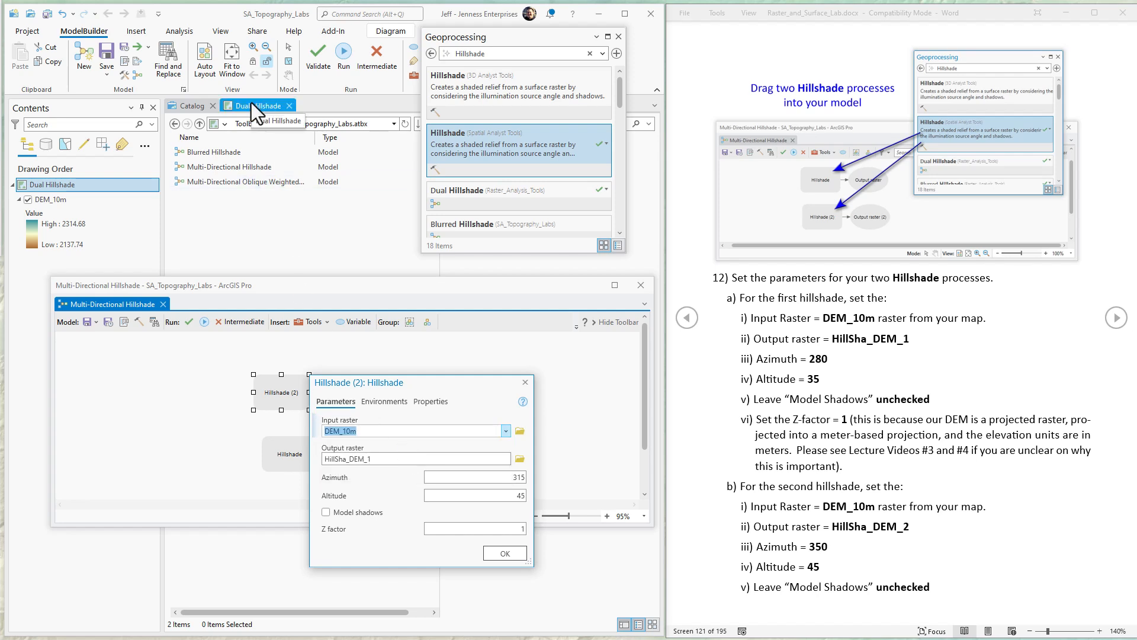
left_click(426, 459)
left_click_drag(462, 459, 521, 459)
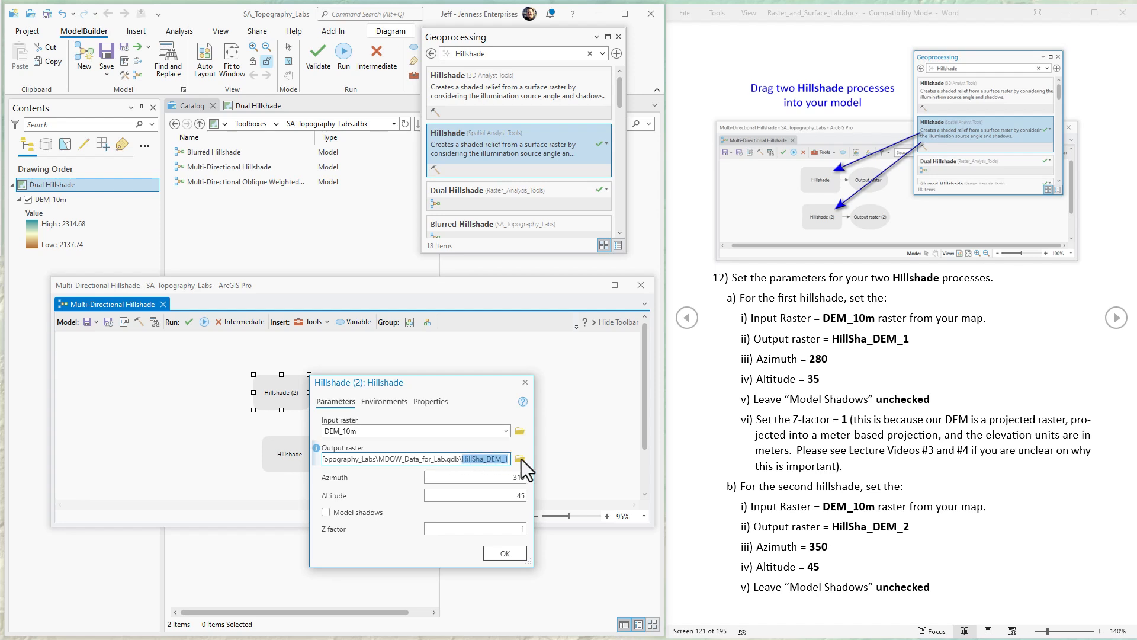
left_click(465, 396)
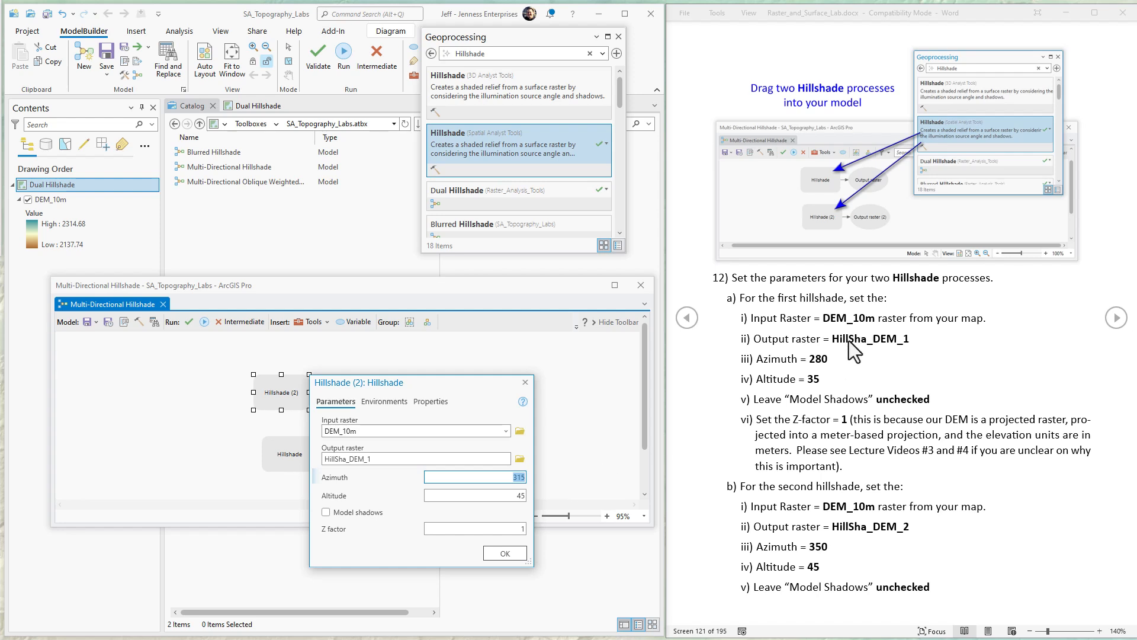
- Set the upper Hillshade process to azimuth 280 and altitude 35, and accept its parameters
left_click(819, 364)
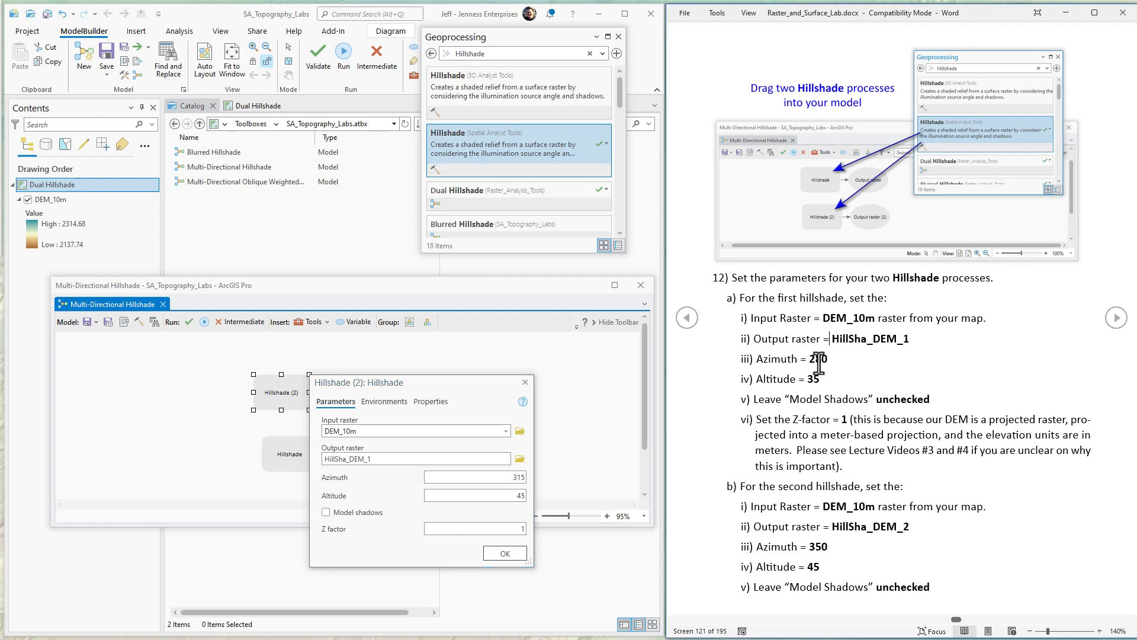
left_click(508, 478)
type("280")
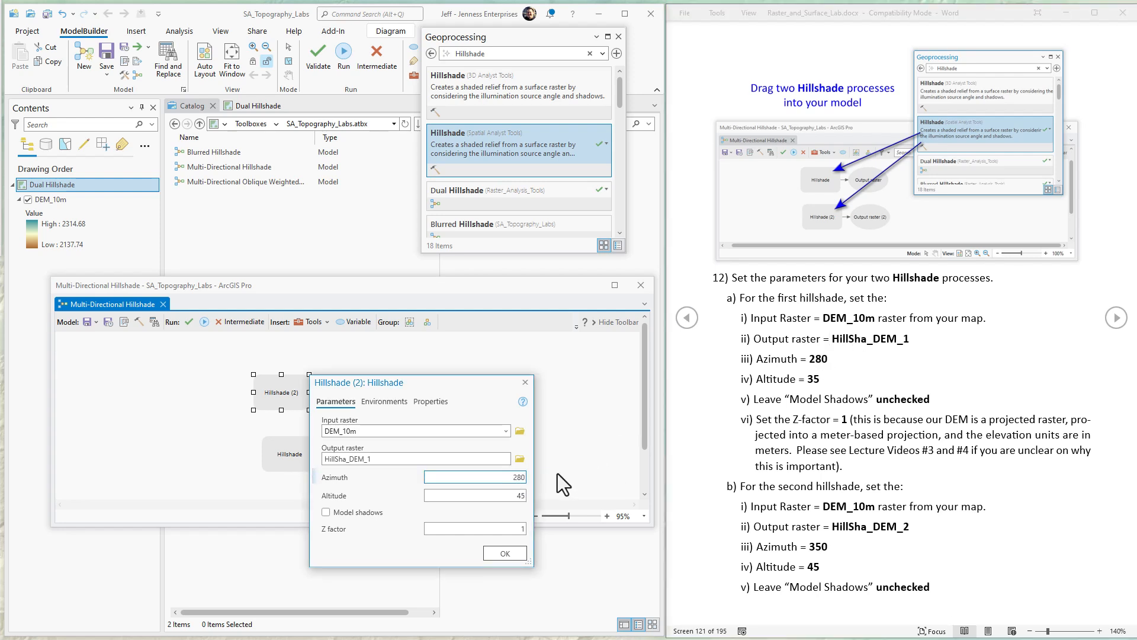
left_click(511, 495)
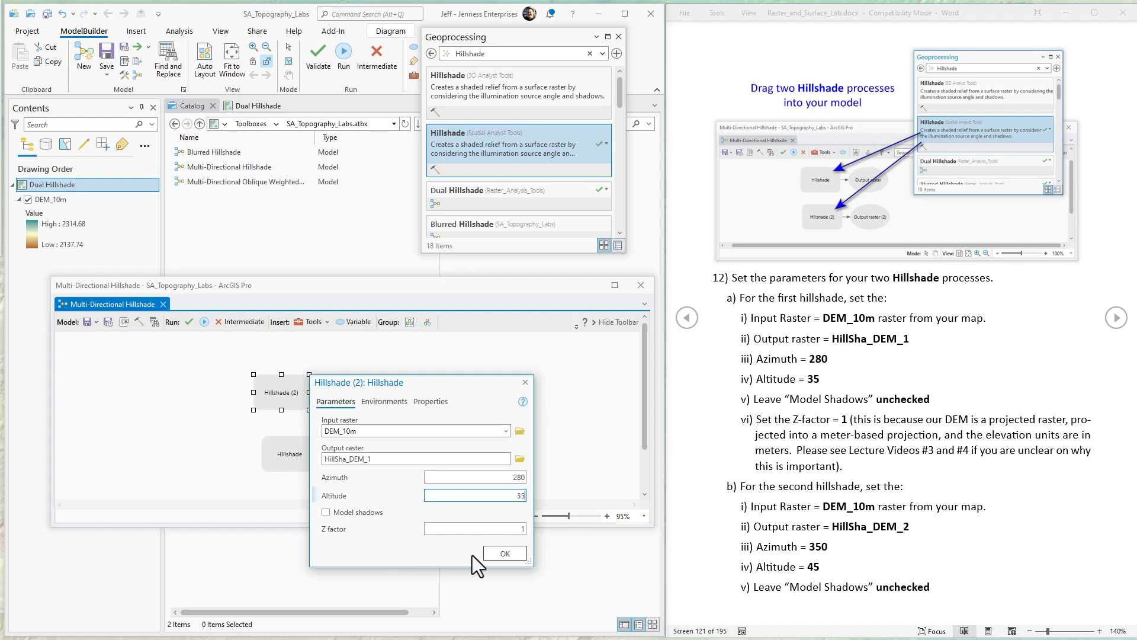
left_click(503, 552)
- Configure the lower Hillshade process with input raster DEM_10m, output raster HillSha_DEM_2 and azimuth 350
double_click(290, 465)
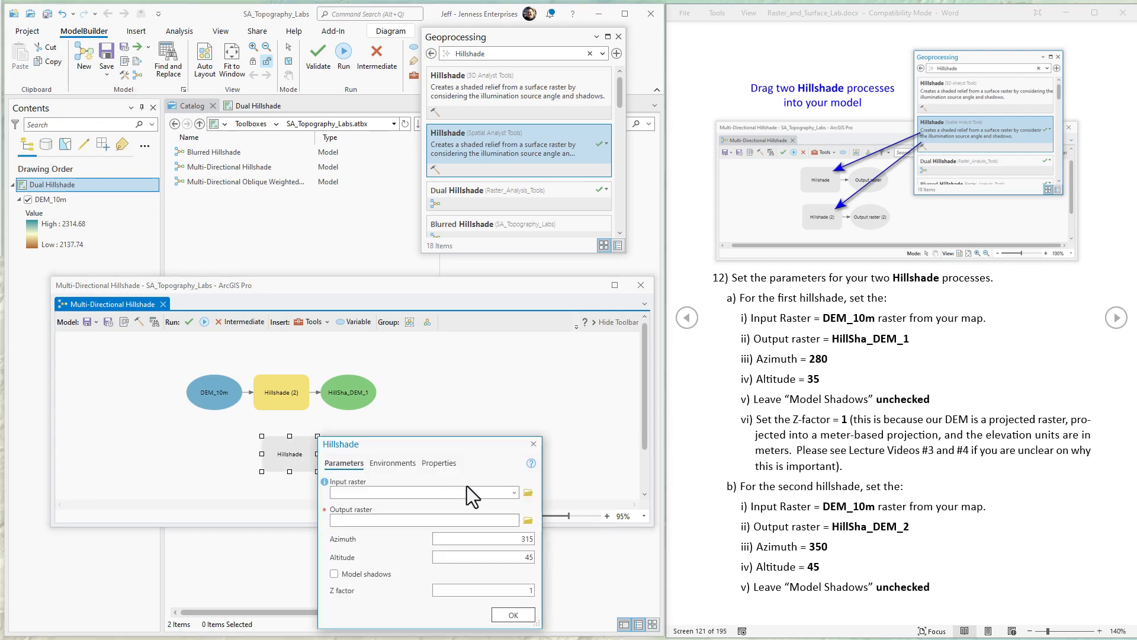
left_click(513, 493)
left_click(363, 508)
left_click(427, 520)
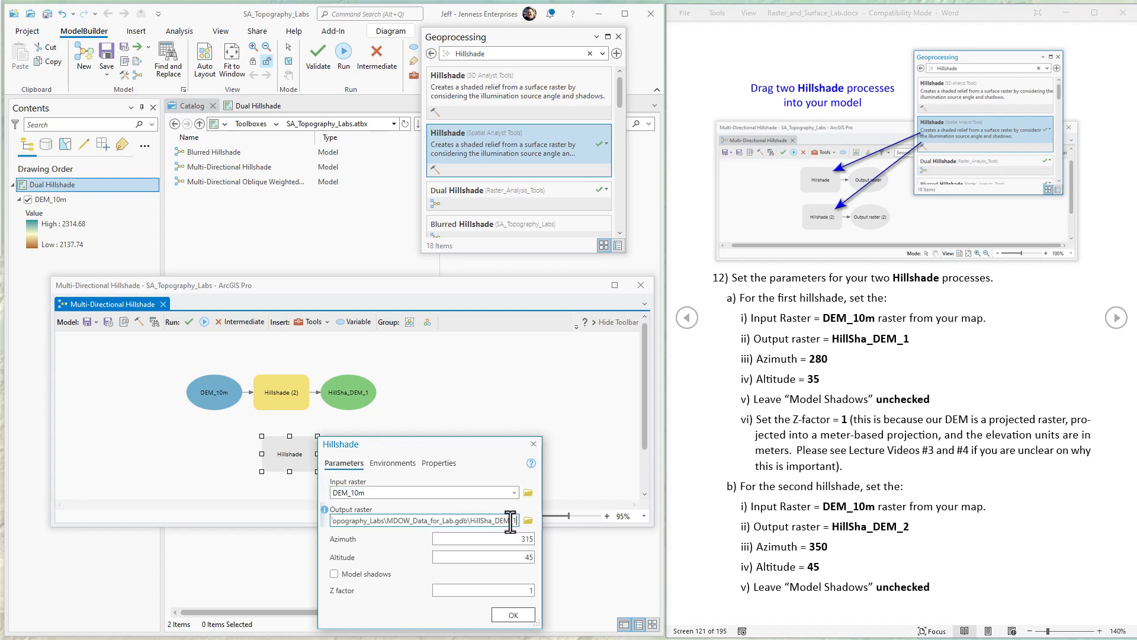
left_click_drag(512, 521, 528, 520)
type("2")
key("Tab")
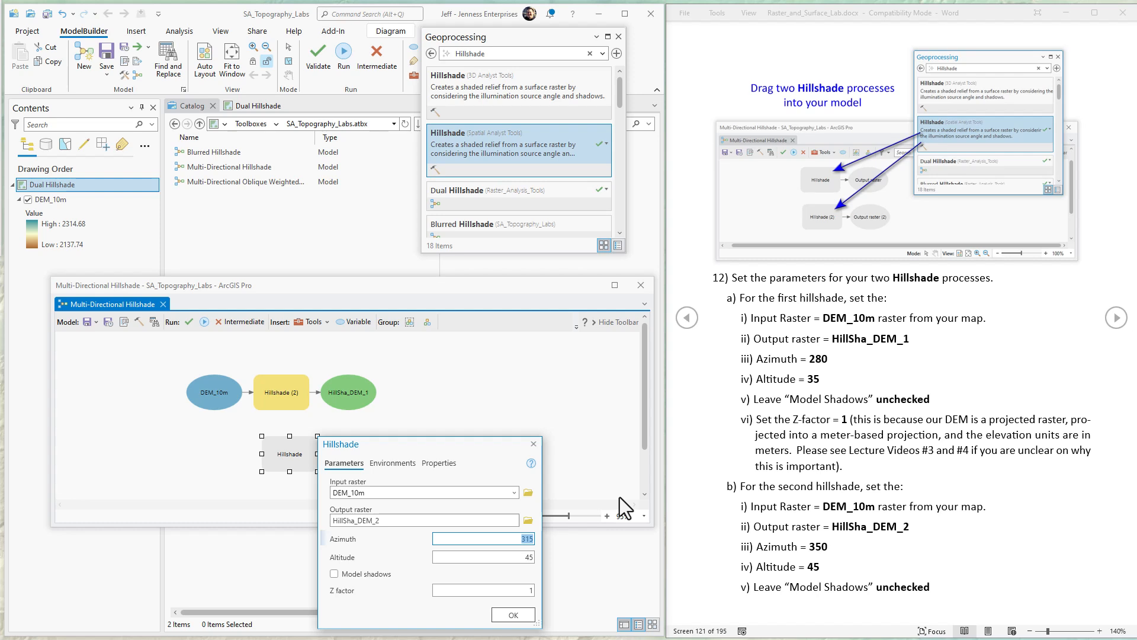
type("350")
left_click(515, 557)
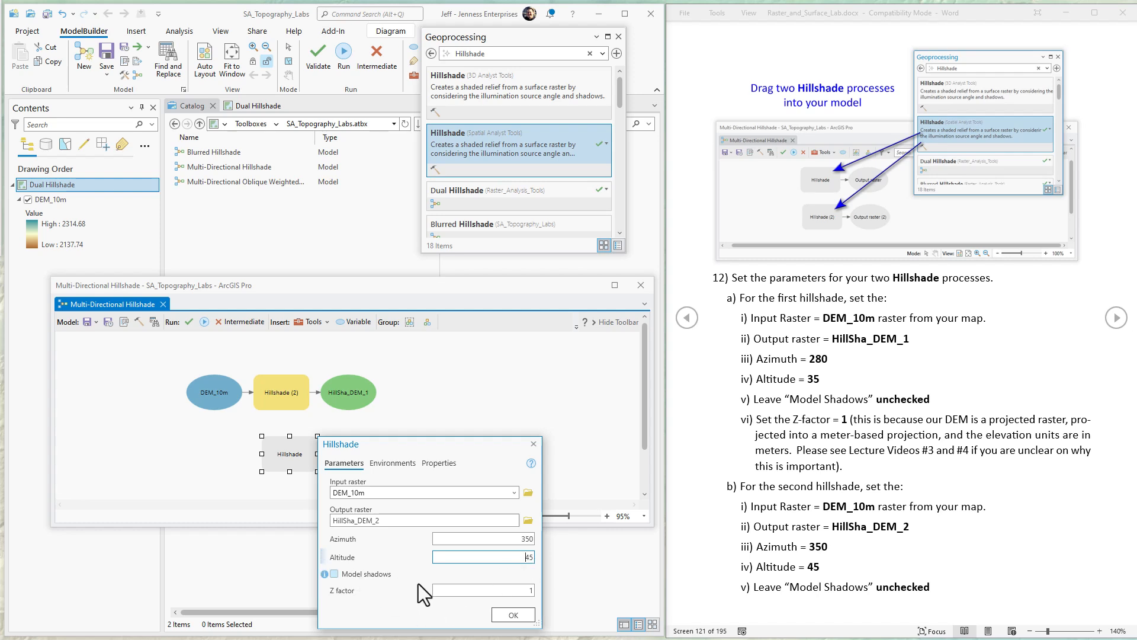
left_click(516, 615)
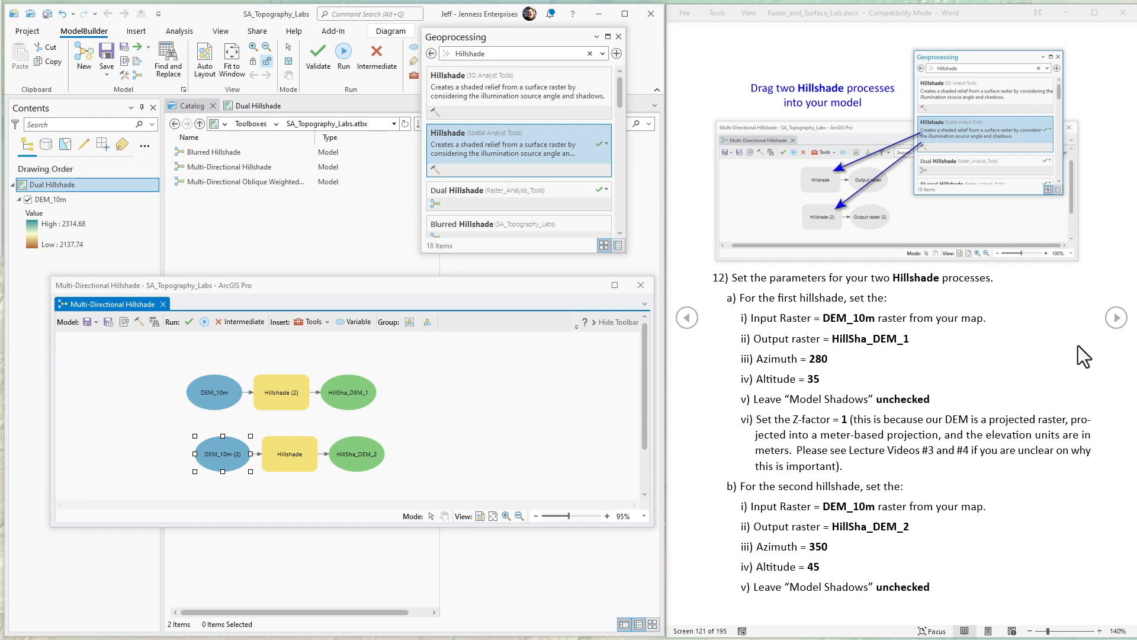
- Follow the lab document to find the Spatial Analyst Plus tool and add it to the model beside the two hillshade outputs
left_click(1115, 318)
left_click(1115, 318)
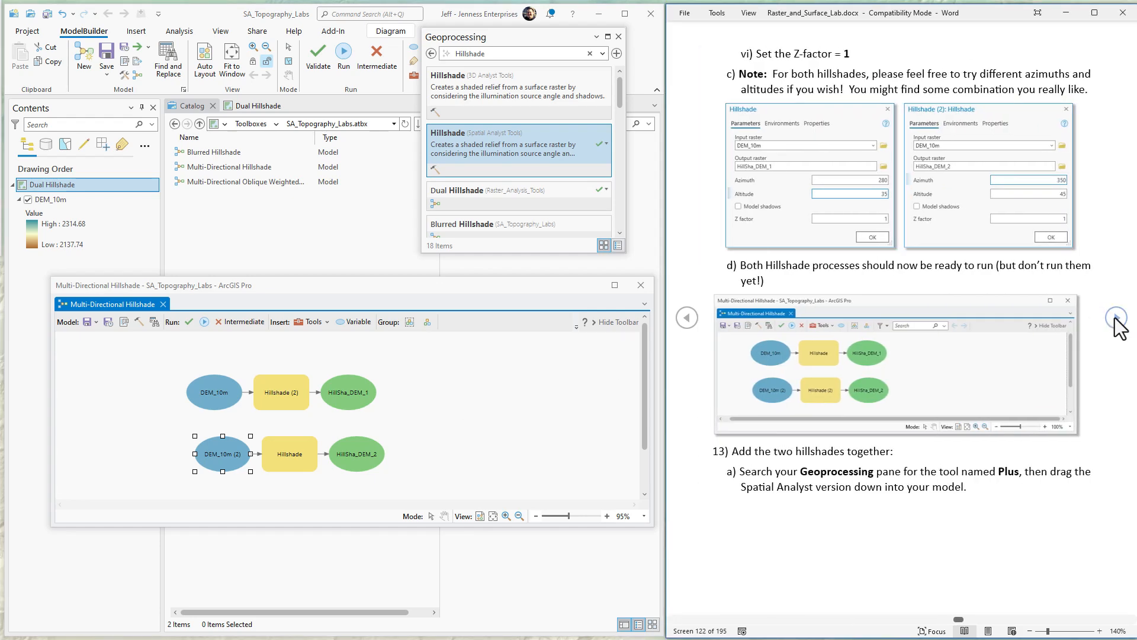
left_click(1115, 318)
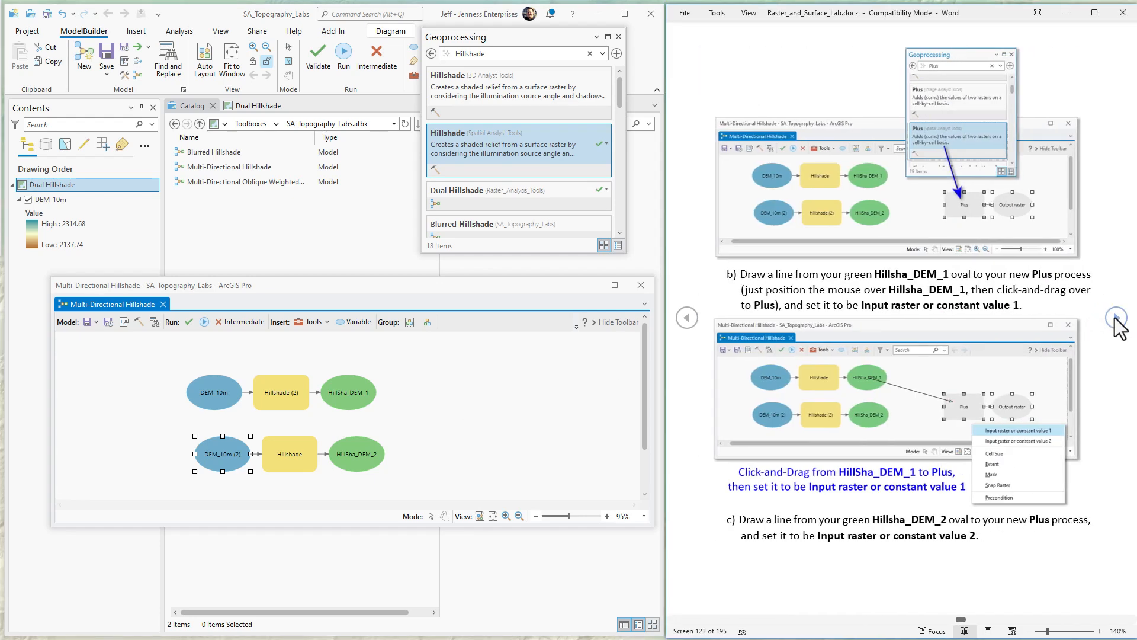
left_click(500, 53)
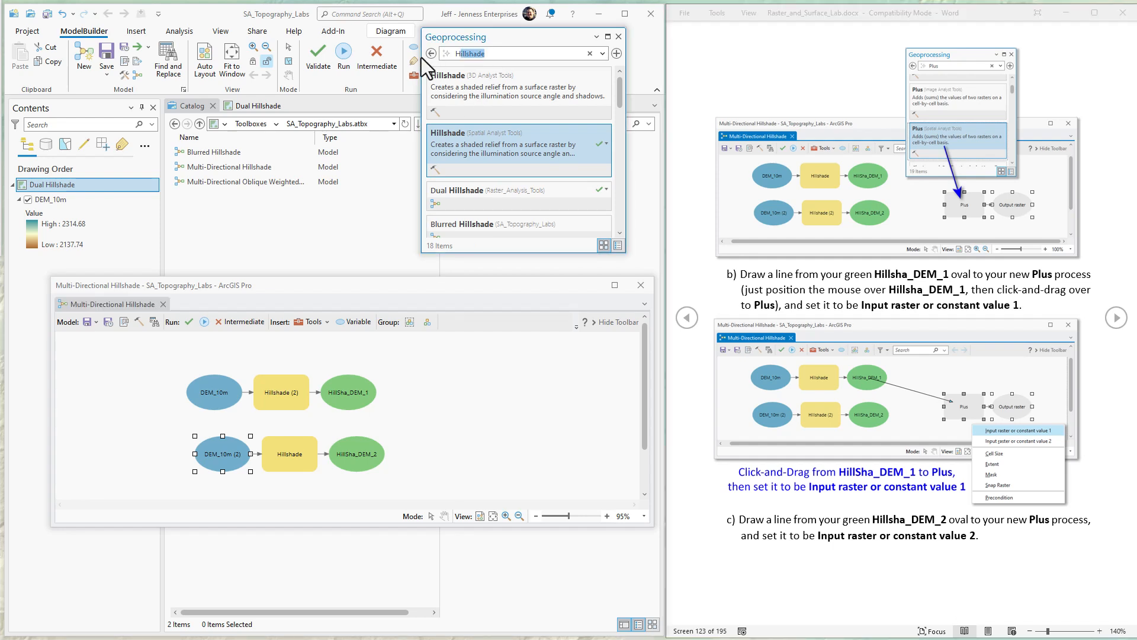
type("Plus")
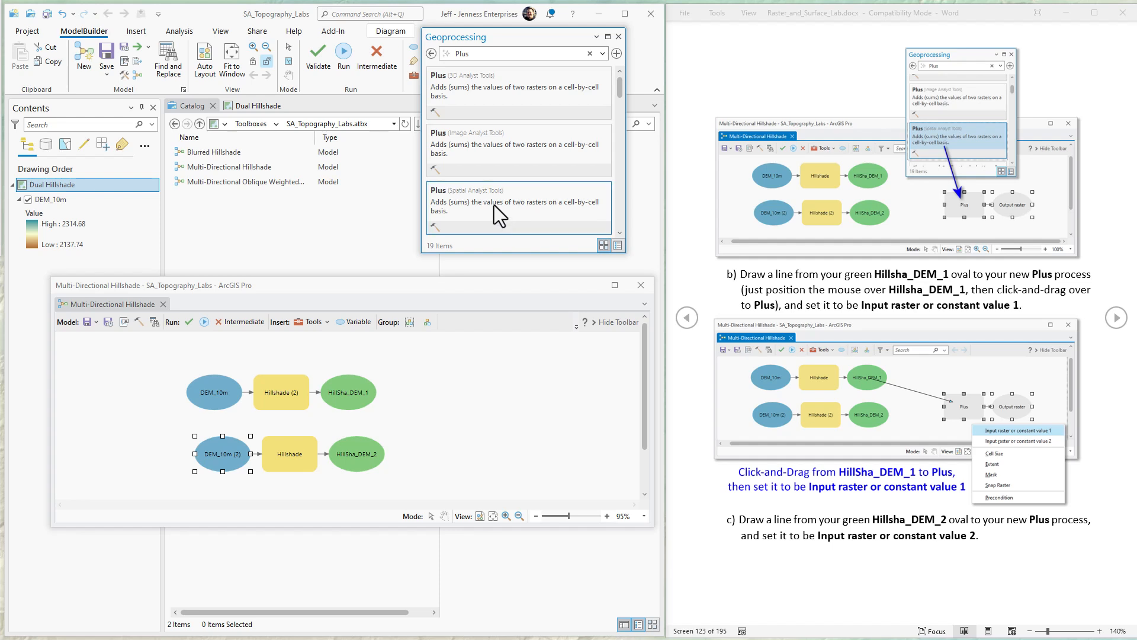
left_click_drag(494, 205, 464, 416)
left_click(478, 347)
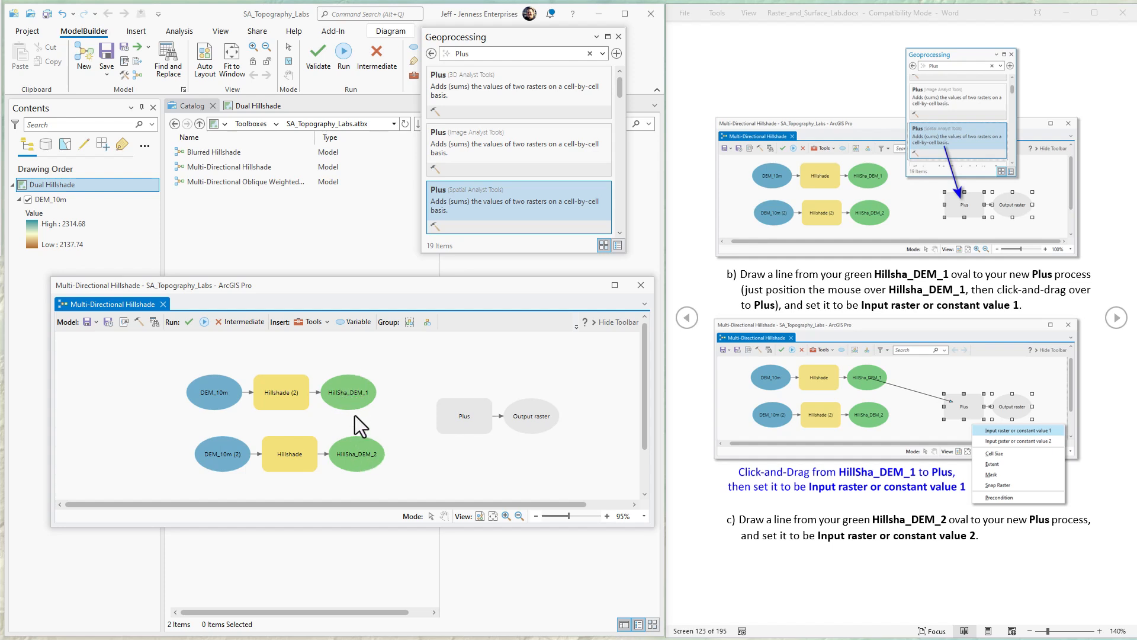
- Connect HillSha_DEM_1 to Plus as input raster or constant value 1 and HillSha_DEM_2 as input raster or constant value 2
left_click_drag(356, 403, 460, 415)
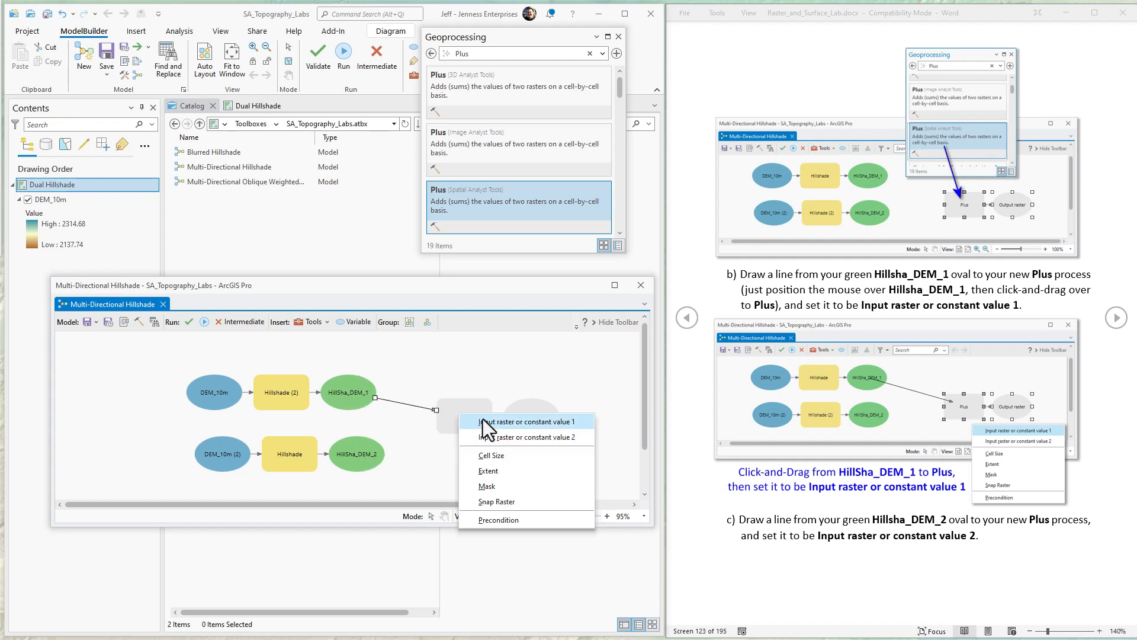
left_click(494, 420)
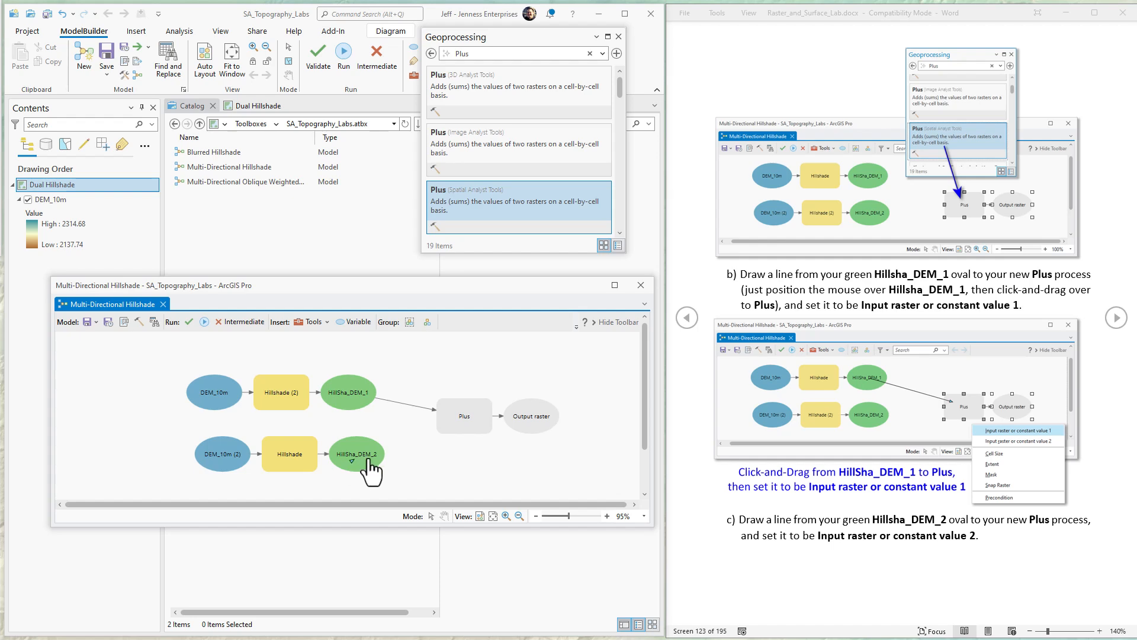
left_click_drag(363, 464, 460, 422)
left_click(482, 444)
- Follow the lab document to name the output raster of the Plus process Multi_Directional_Hillshade in MDOW_Data_for_Lab.gdb
left_click(1120, 320)
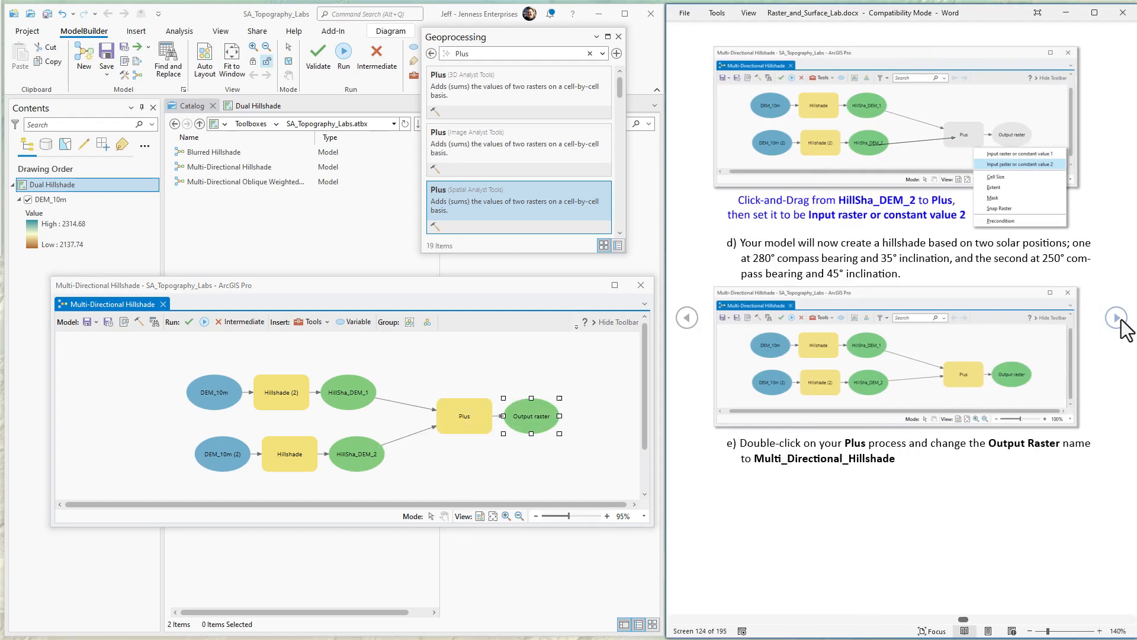
left_click(1117, 318)
left_click(534, 416)
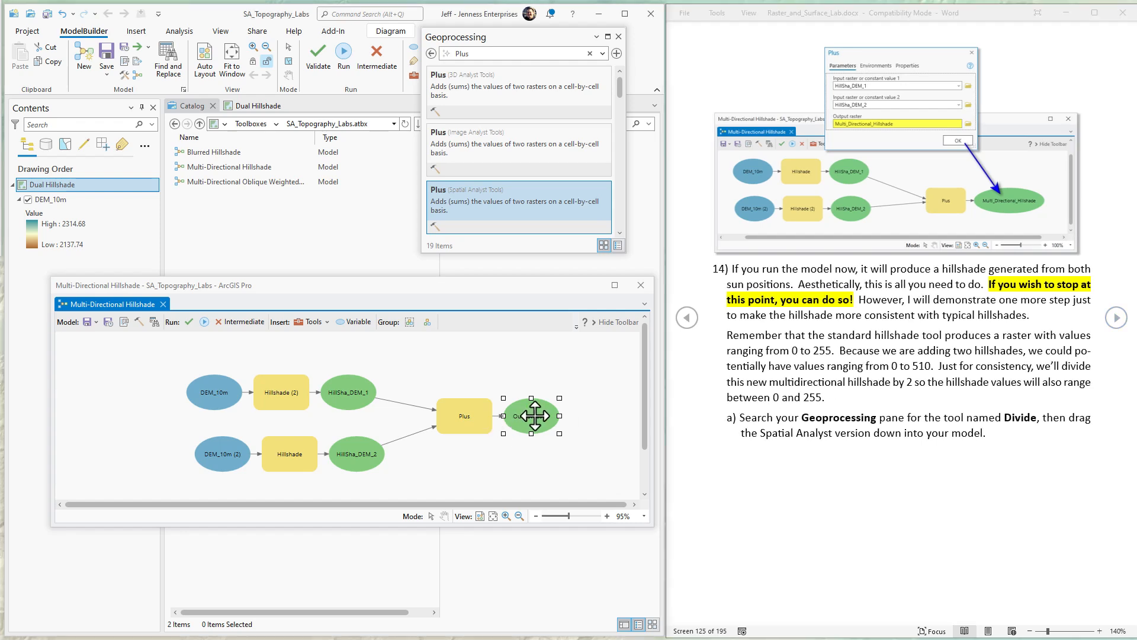
double_click(535, 416)
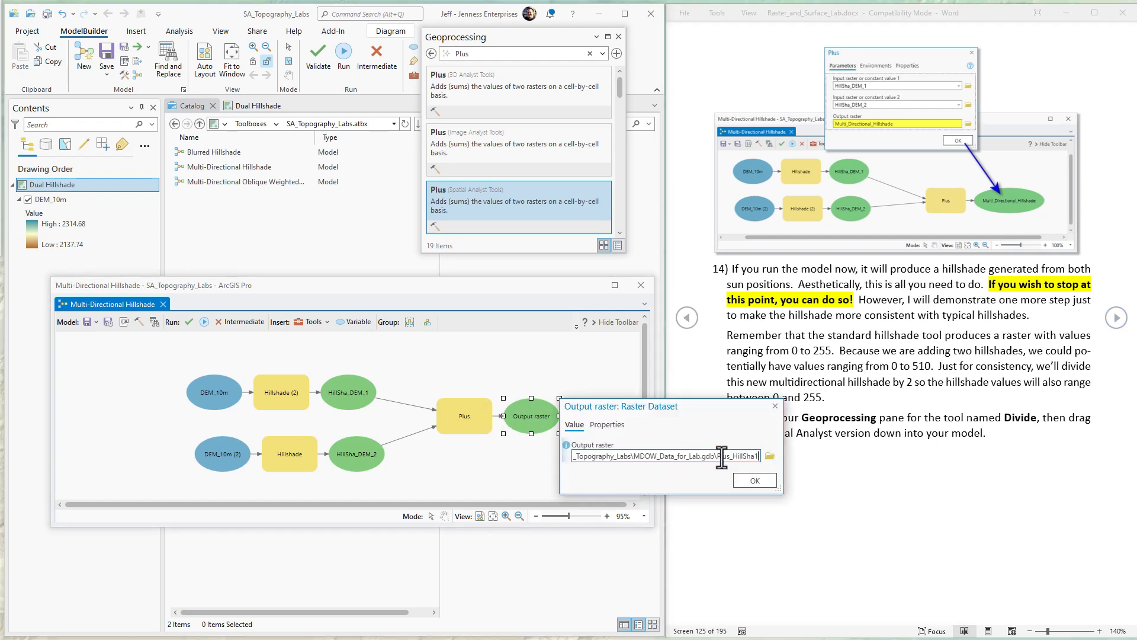
double_click(722, 456)
type("Multi_Directional_Hillsha")
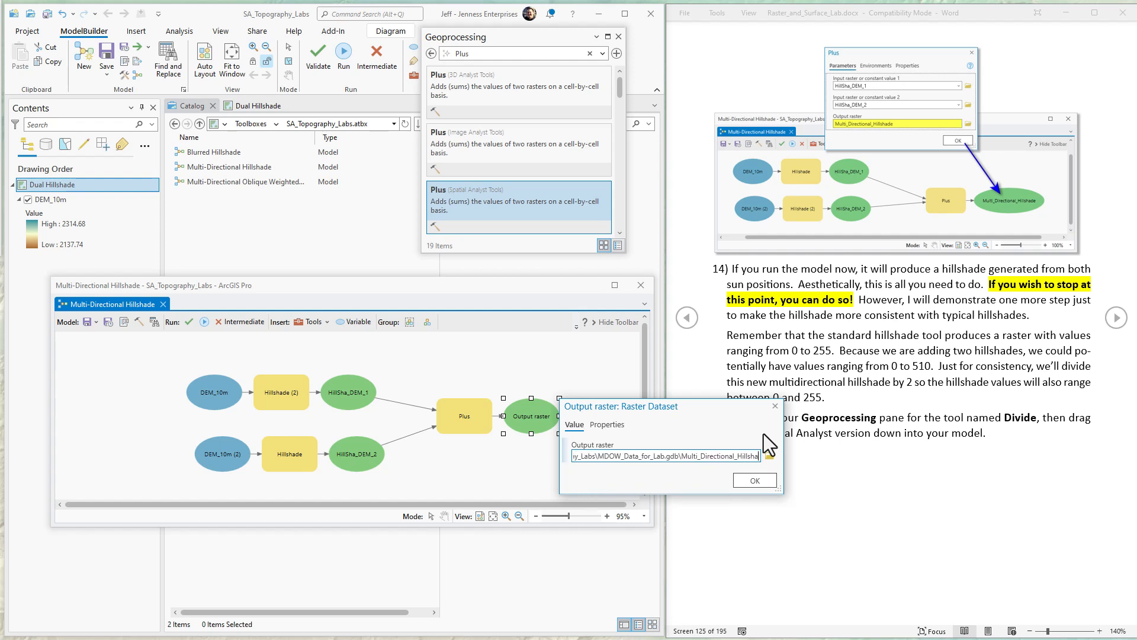
type("de")
left_click(747, 482)
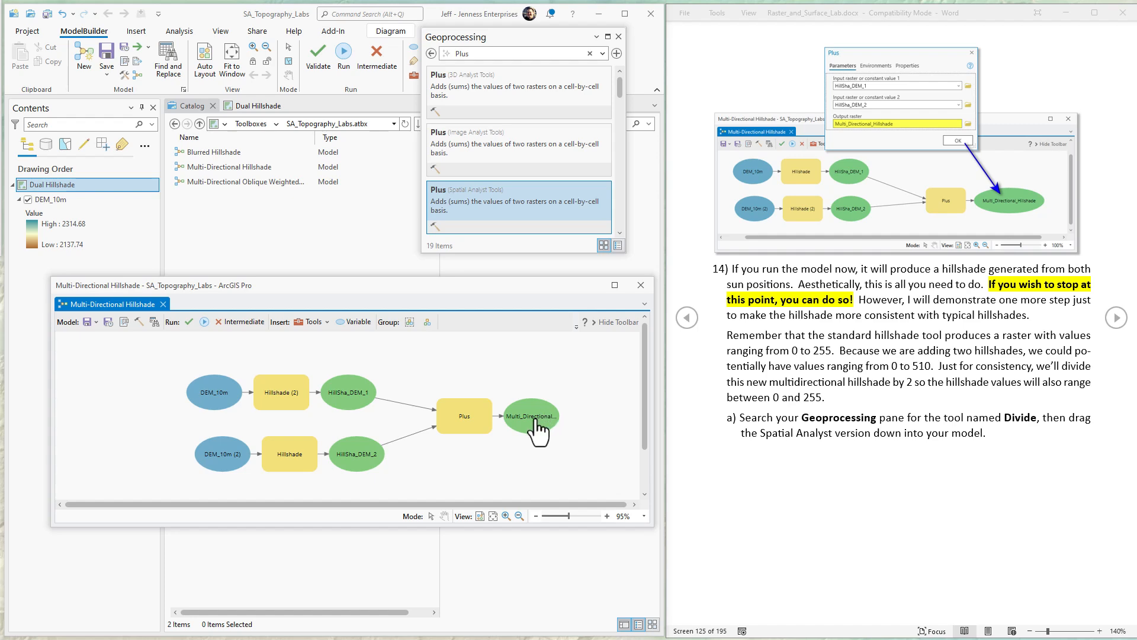
- Add the Spatial Analyst Divide tool above Plus and connect Multi_Directional_Hillshade to it as input raster or constant value 1
left_click(1116, 308)
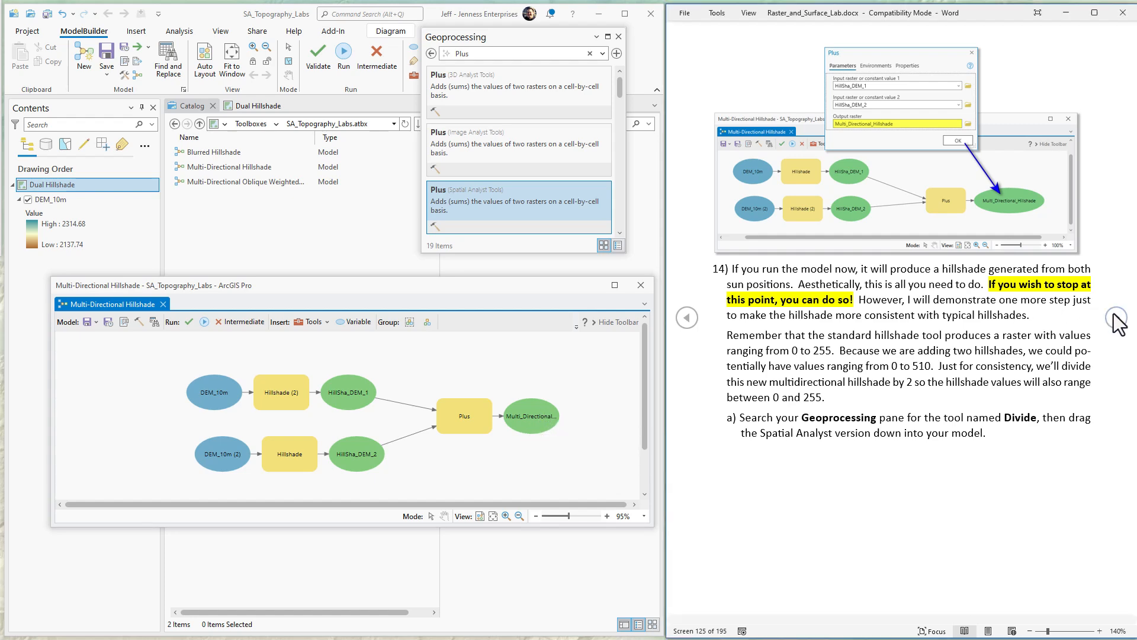
left_click(1116, 318)
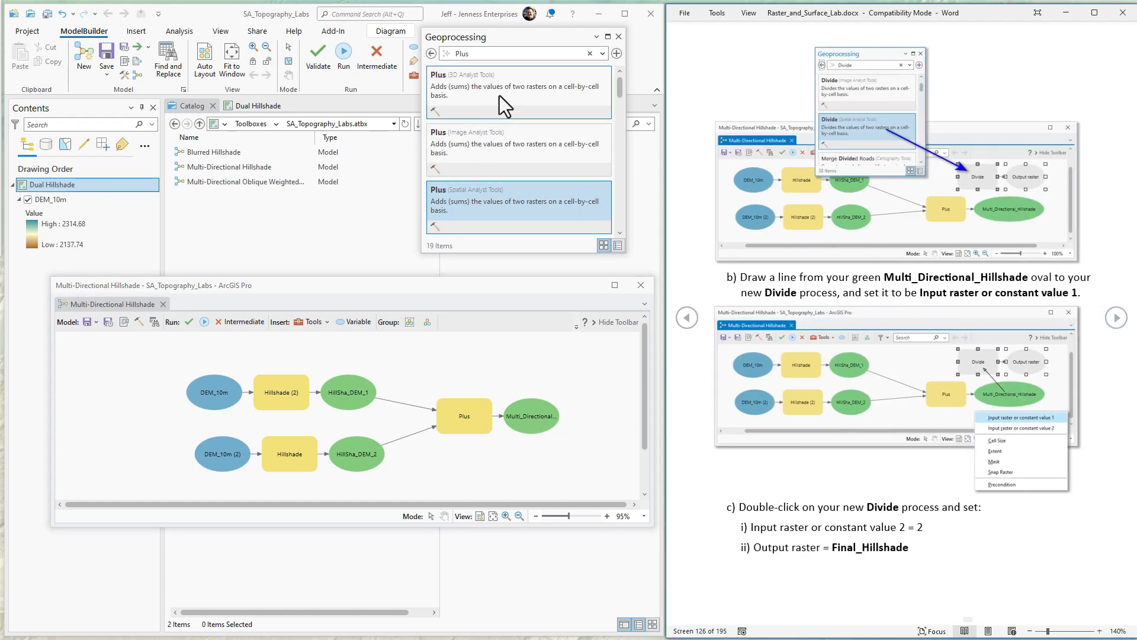
double_click(483, 54)
type("Divide")
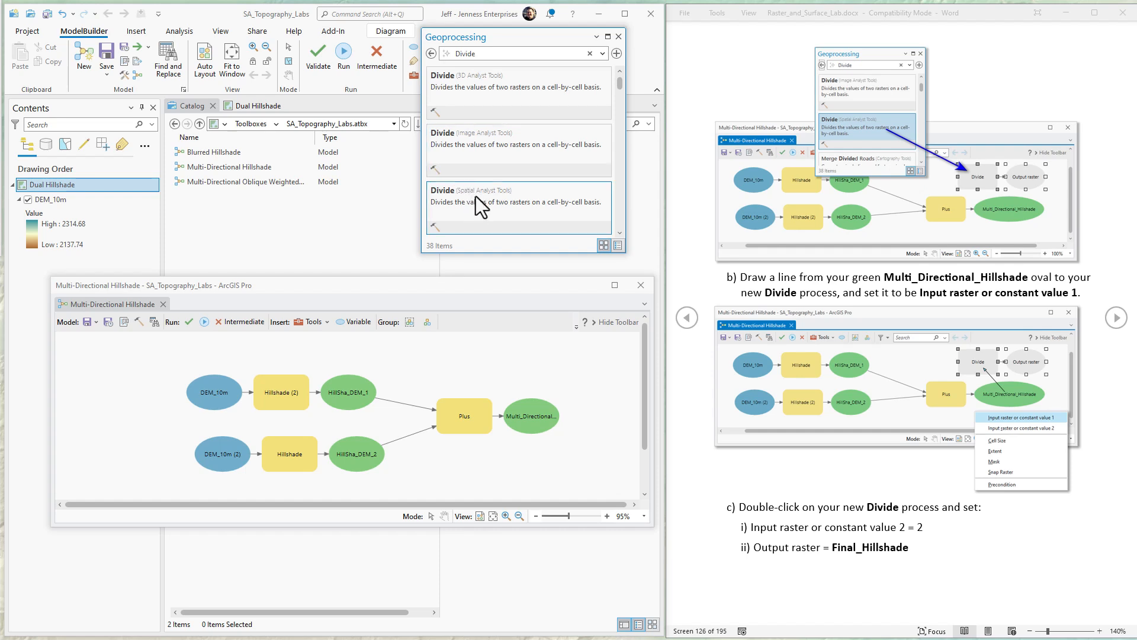
left_click_drag(475, 197, 484, 363)
left_click(602, 413)
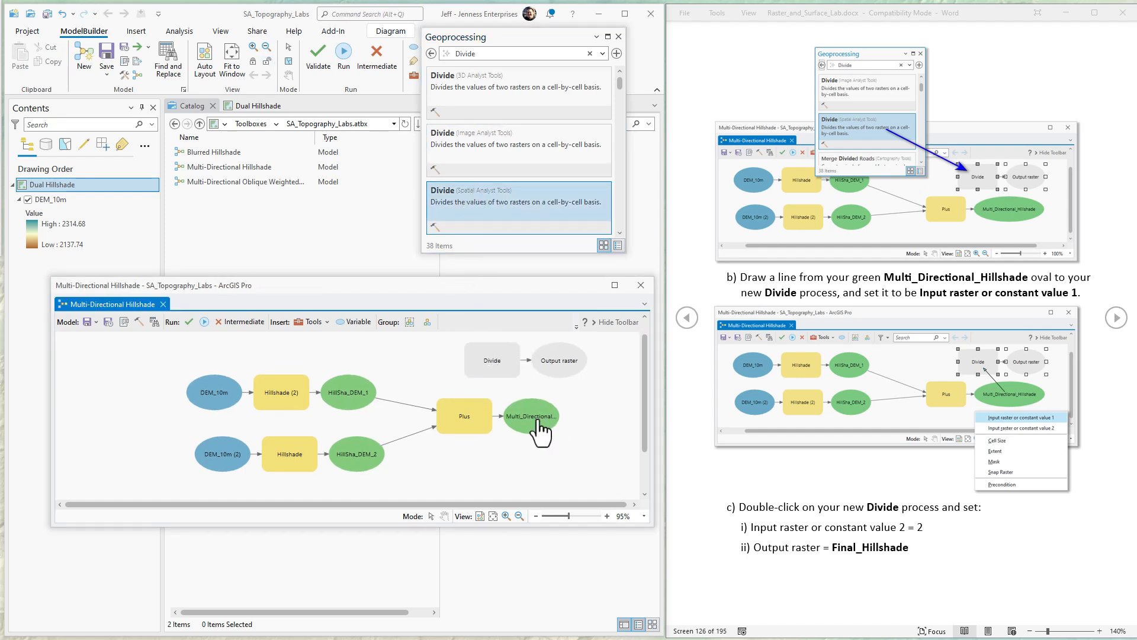
left_click_drag(538, 416, 496, 357)
left_click(532, 364)
- Configure the Divide process with input raster or constant value 2 set to 2 and output raster Final_Hillshade
double_click(489, 375)
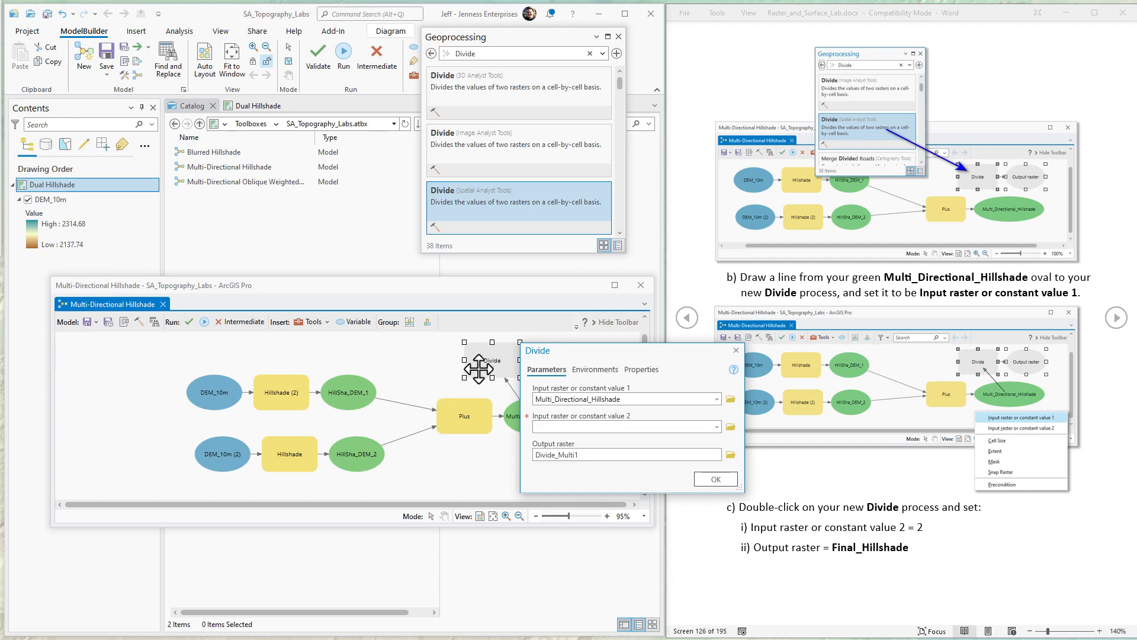
left_click(561, 426)
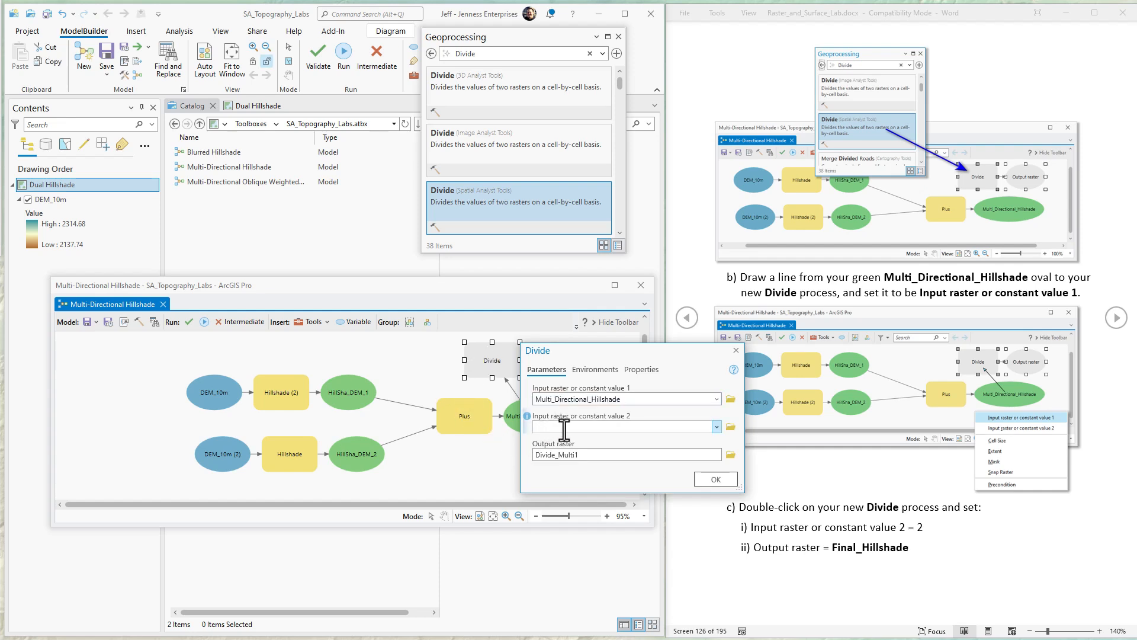
type("2")
left_click(655, 455)
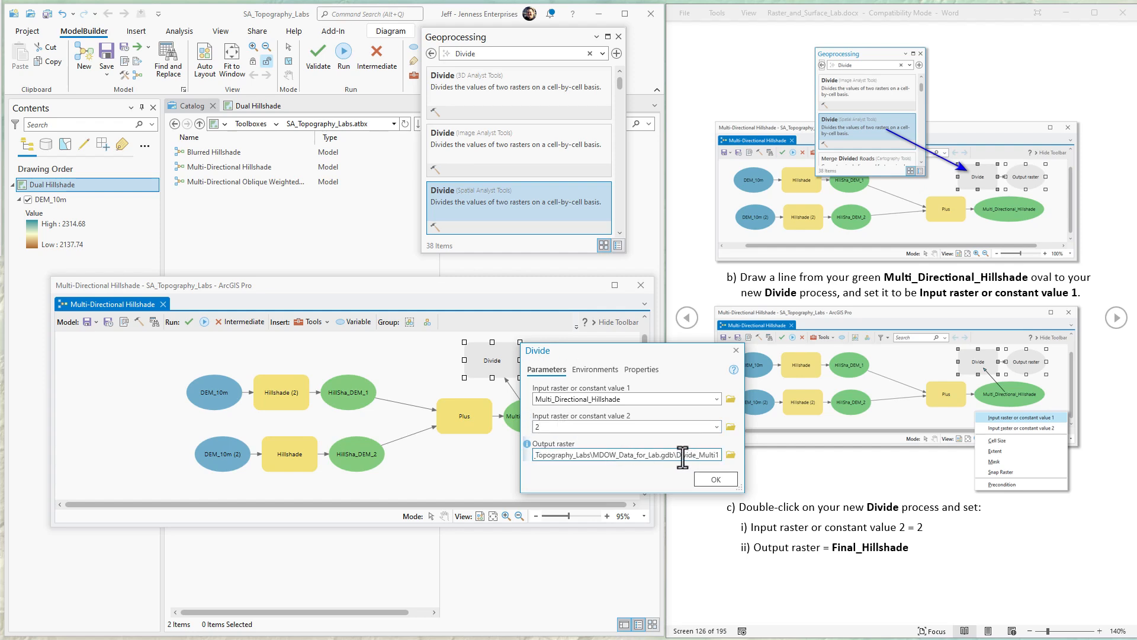
double_click(676, 455)
type("Final")
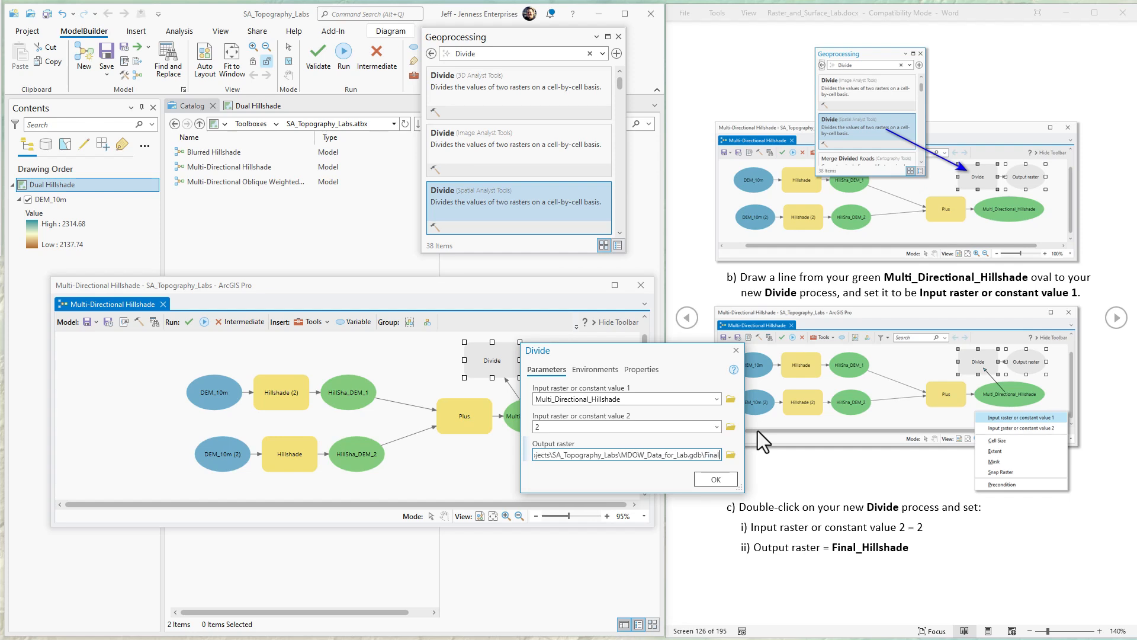
type("_Hillshade")
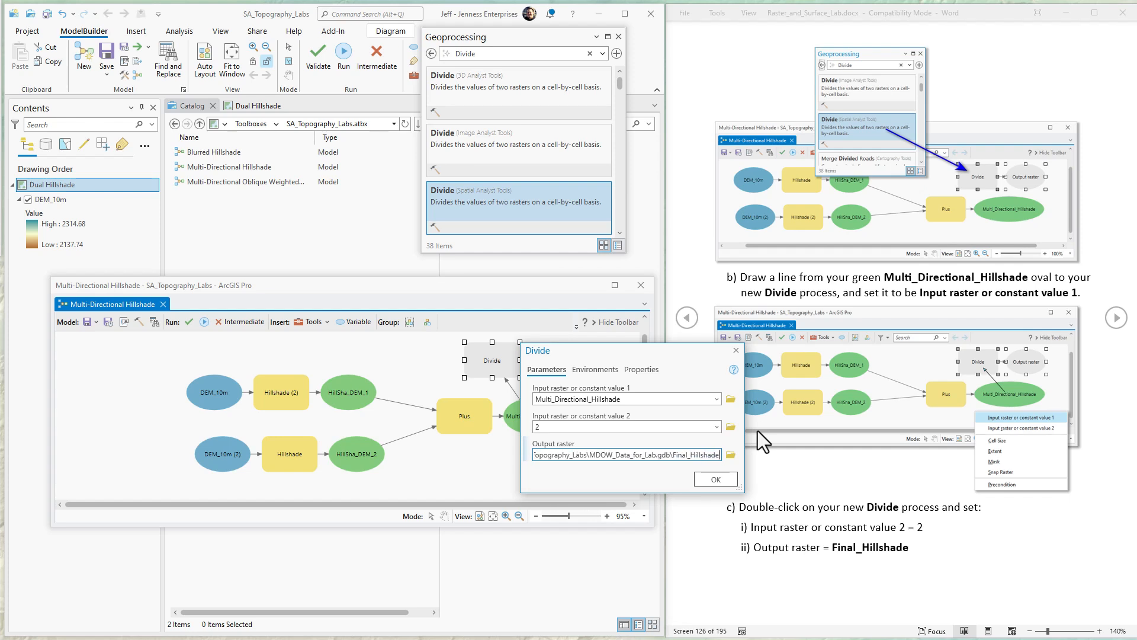
left_click(716, 478)
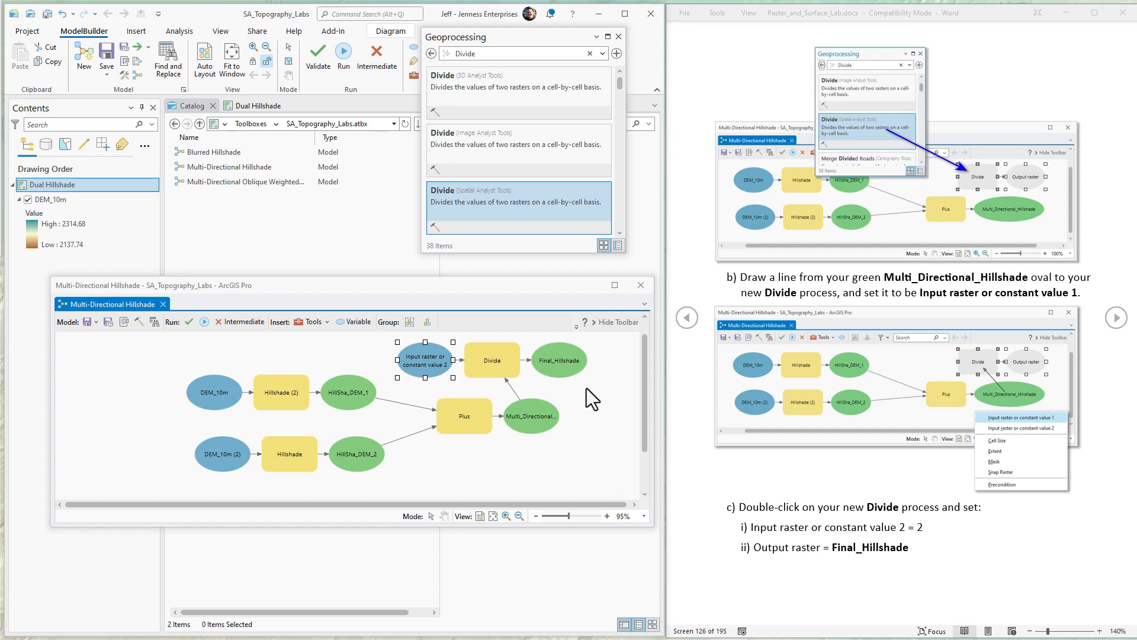
- Consult the next lab instructions and set the Final_Hillshade output to be added to the display
left_click(1116, 320)
left_click(1117, 320)
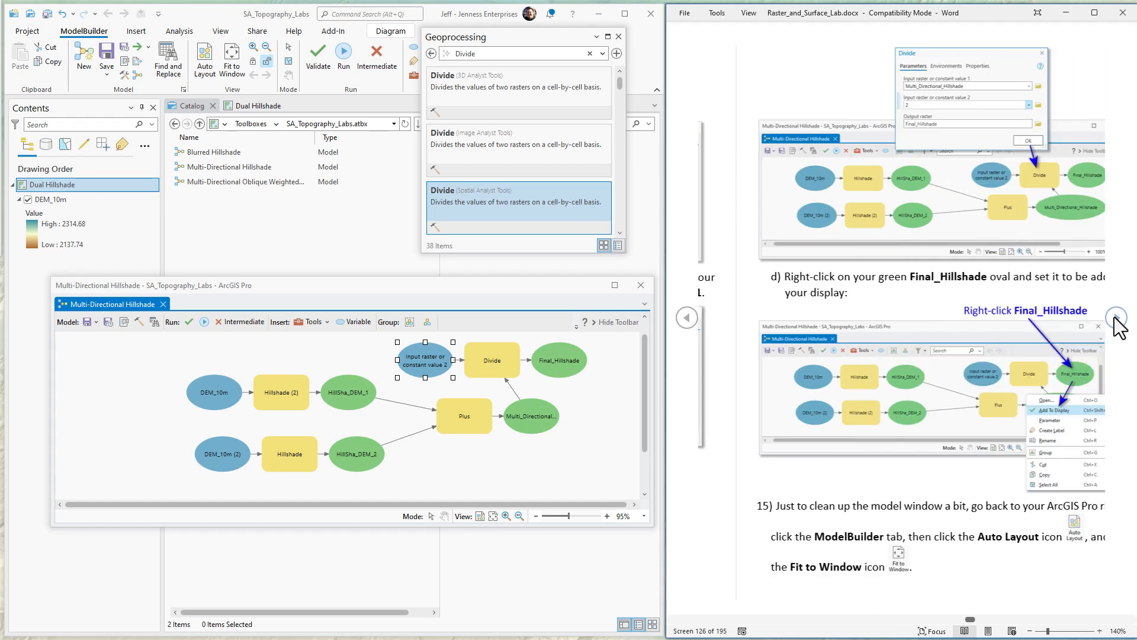
left_click(612, 411)
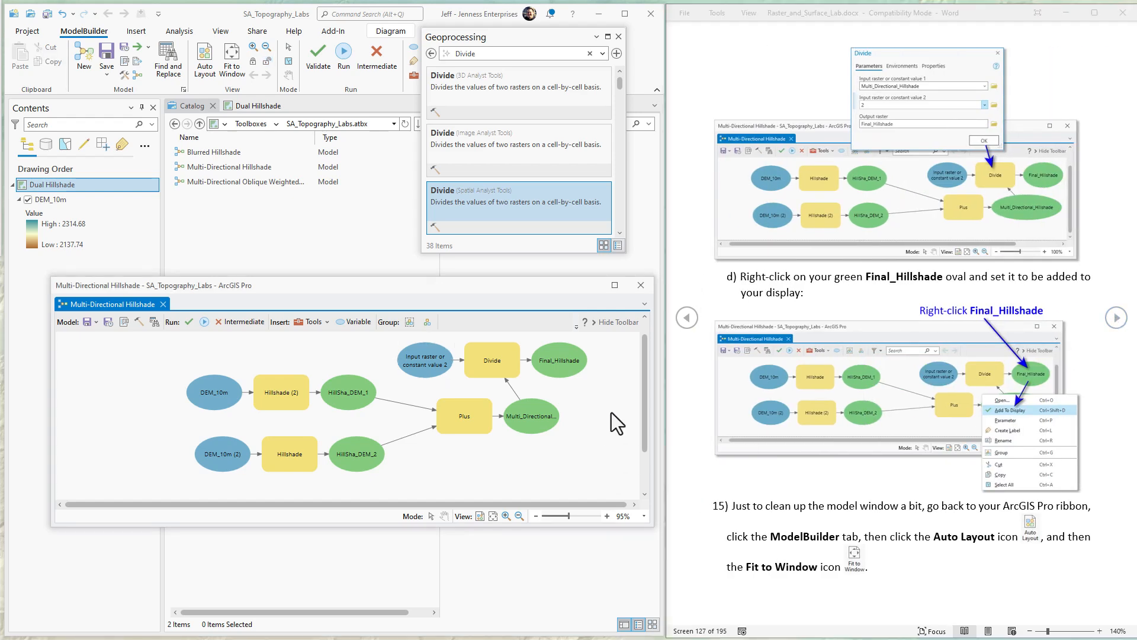
left_click(555, 365)
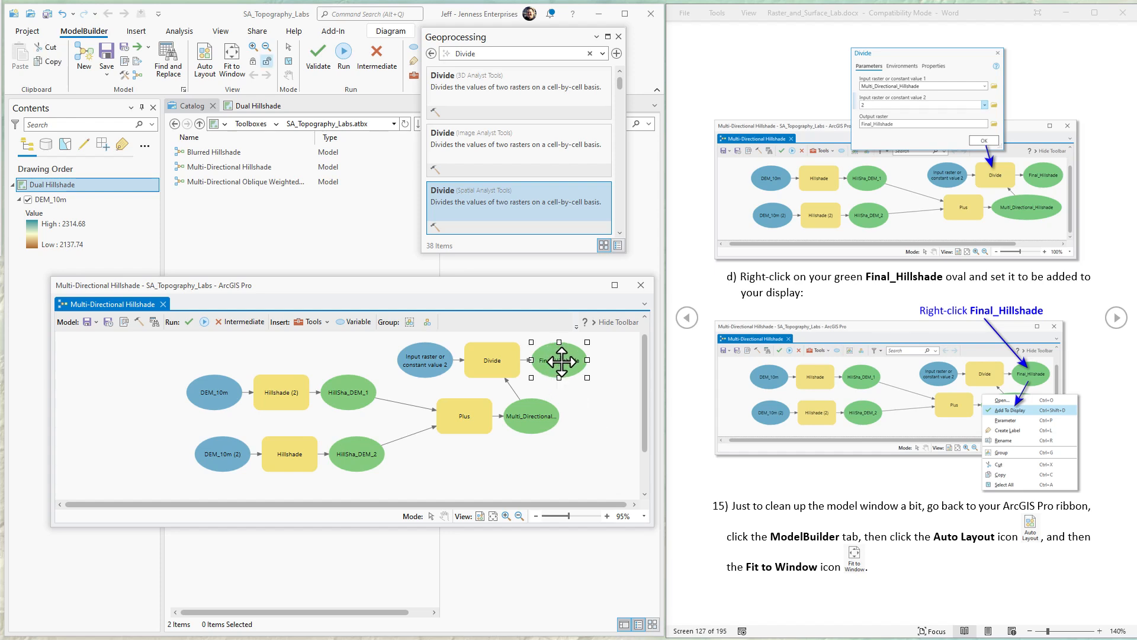
right_click(561, 362)
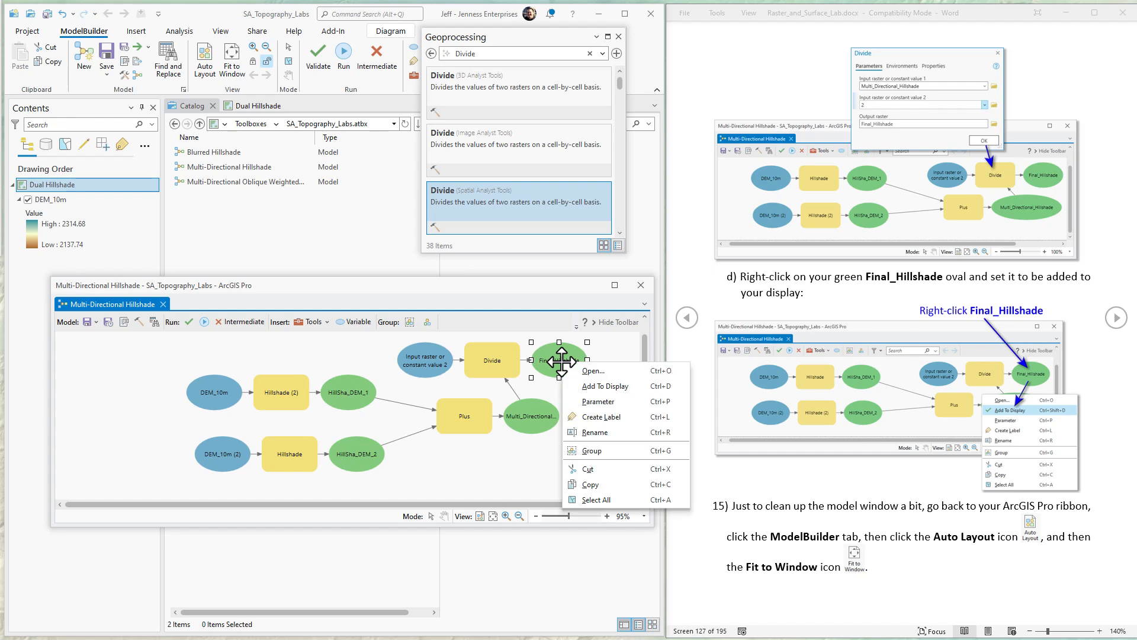
left_click(566, 387)
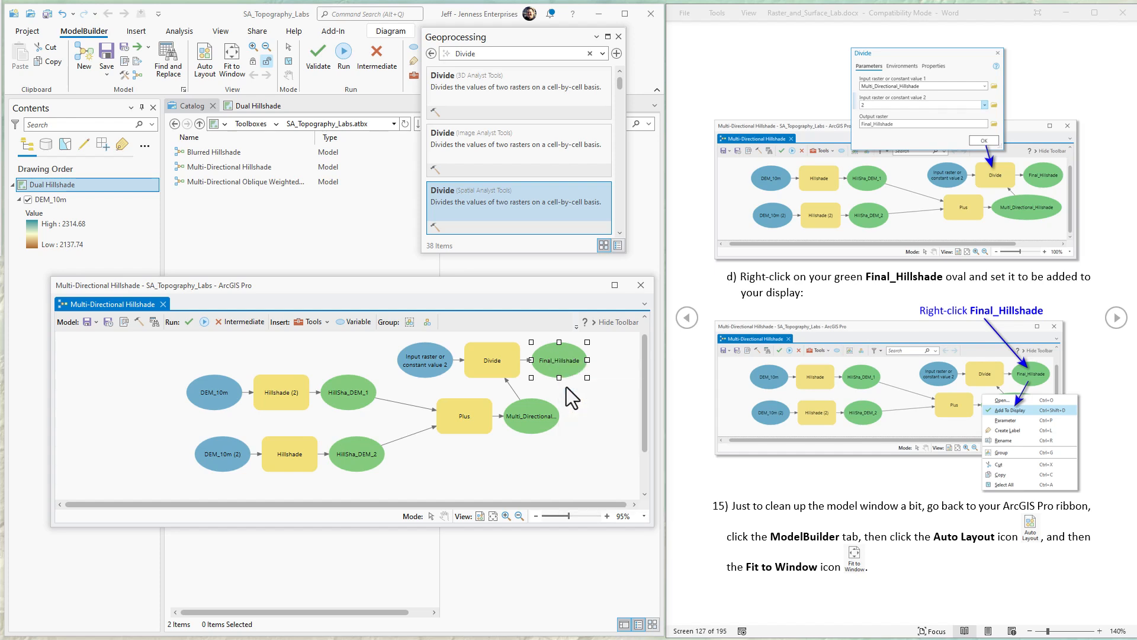
left_click(605, 407)
- Tidy the model diagram with Auto Layout and save the model
left_click(204, 63)
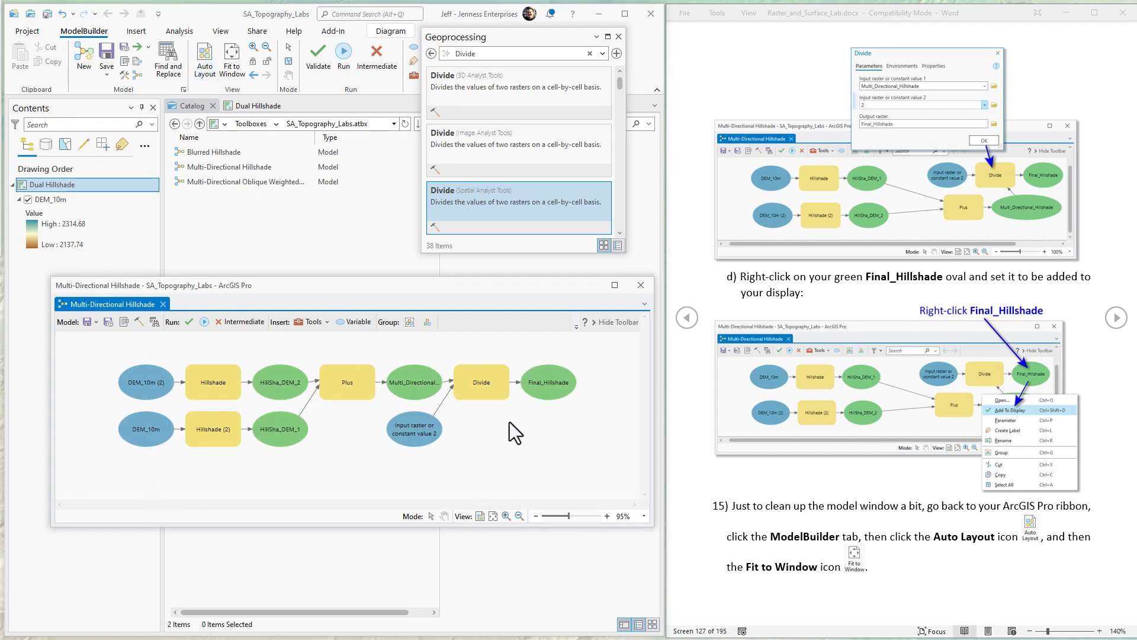
left_click(87, 322)
- Validate and run the Multi-Directional Hillshade model, and close its progress report once all processes are done
left_click(186, 325)
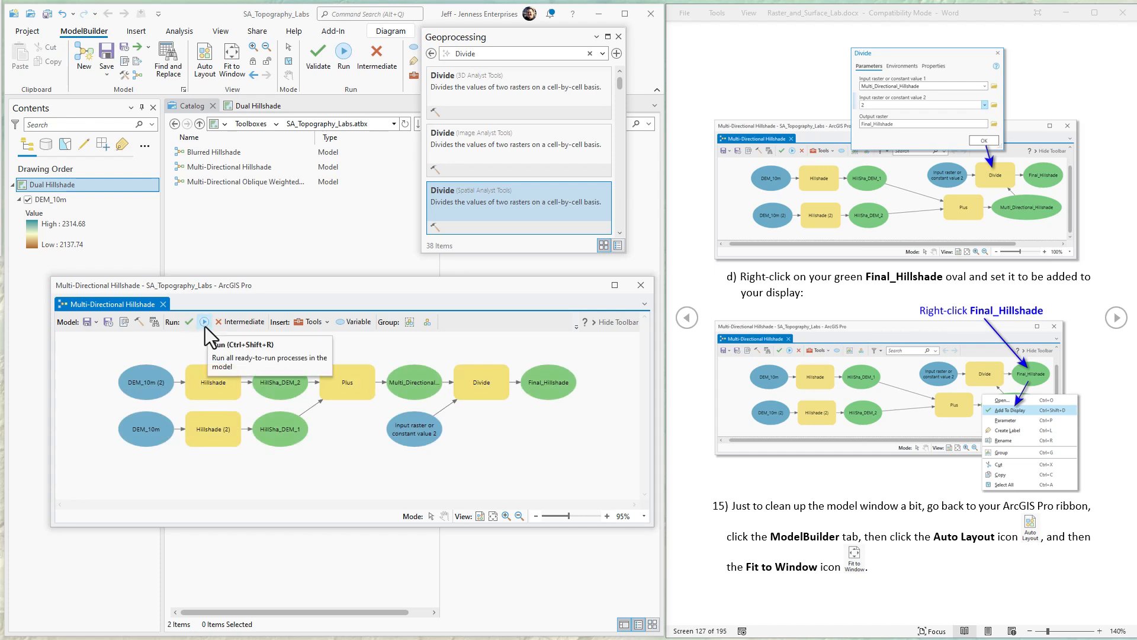
left_click(204, 326)
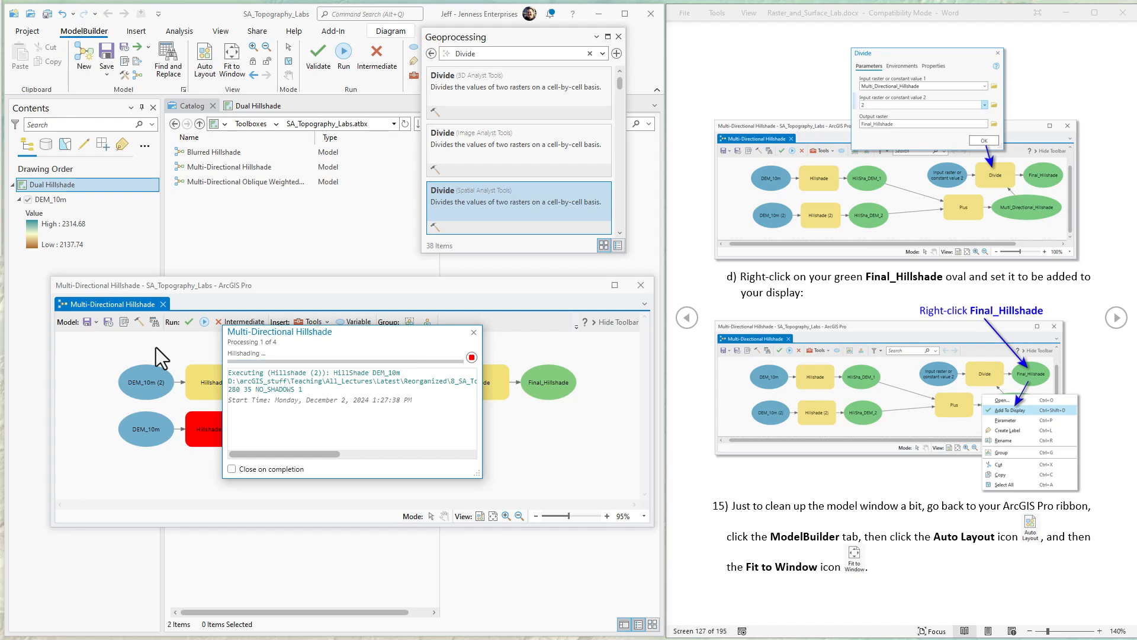
left_click_drag(315, 336, 276, 219)
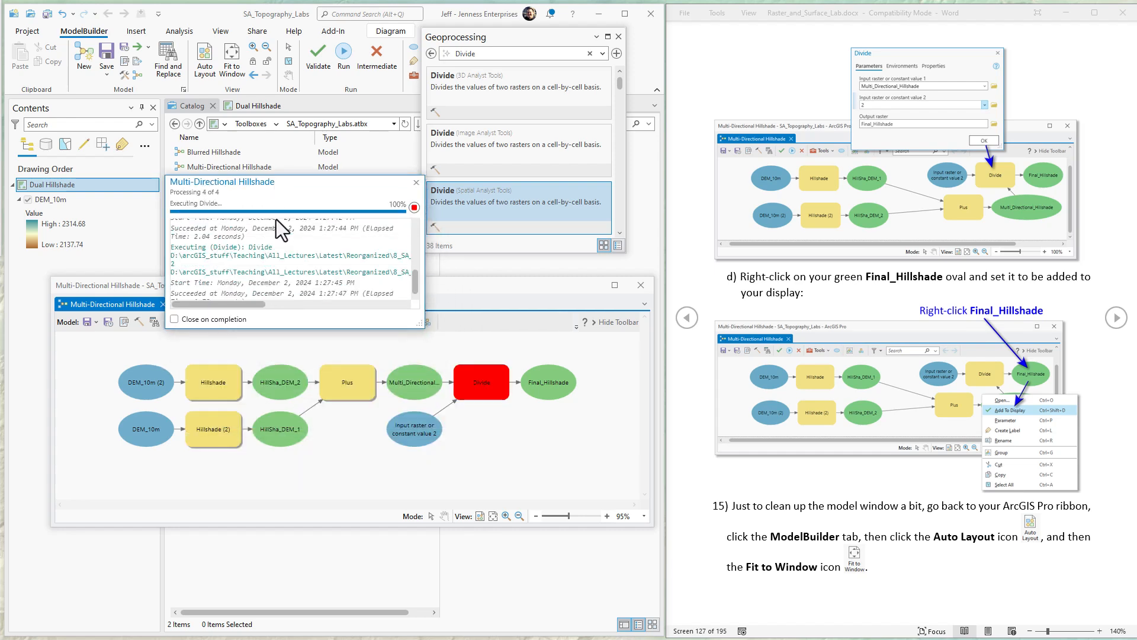
left_click_drag(297, 187, 473, 322)
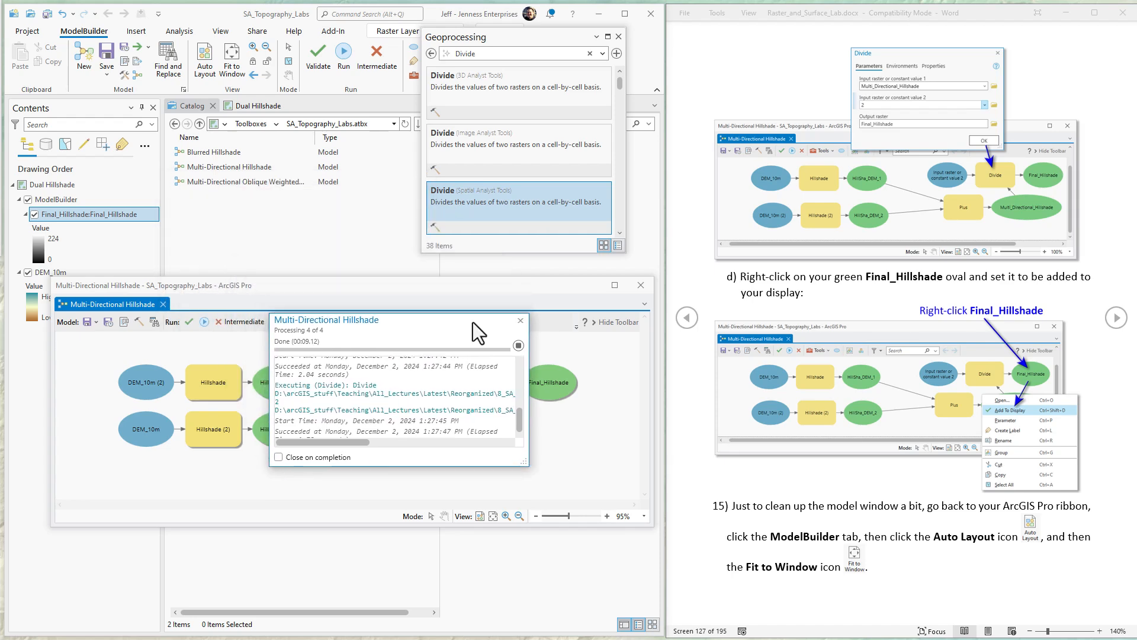
left_click(522, 320)
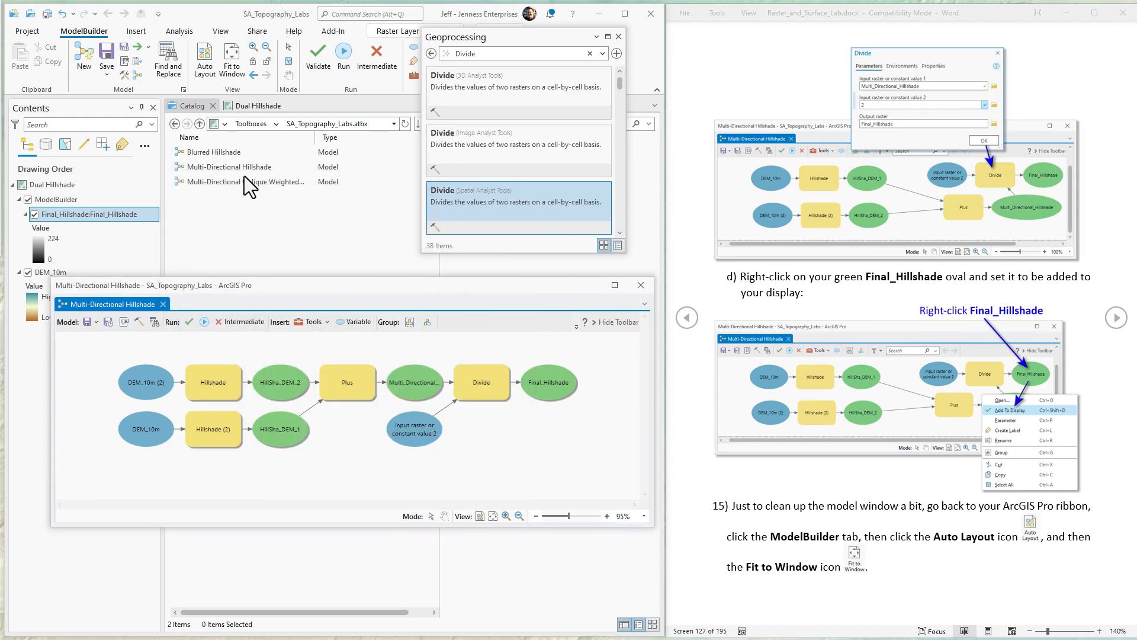
- Show the Dual Hillshade map and move the Geoprocessing pane and model window aside to inspect the resulting hillshade
left_click(253, 105)
left_click_drag(557, 37, 878, 61)
left_click_drag(453, 308, 822, 365)
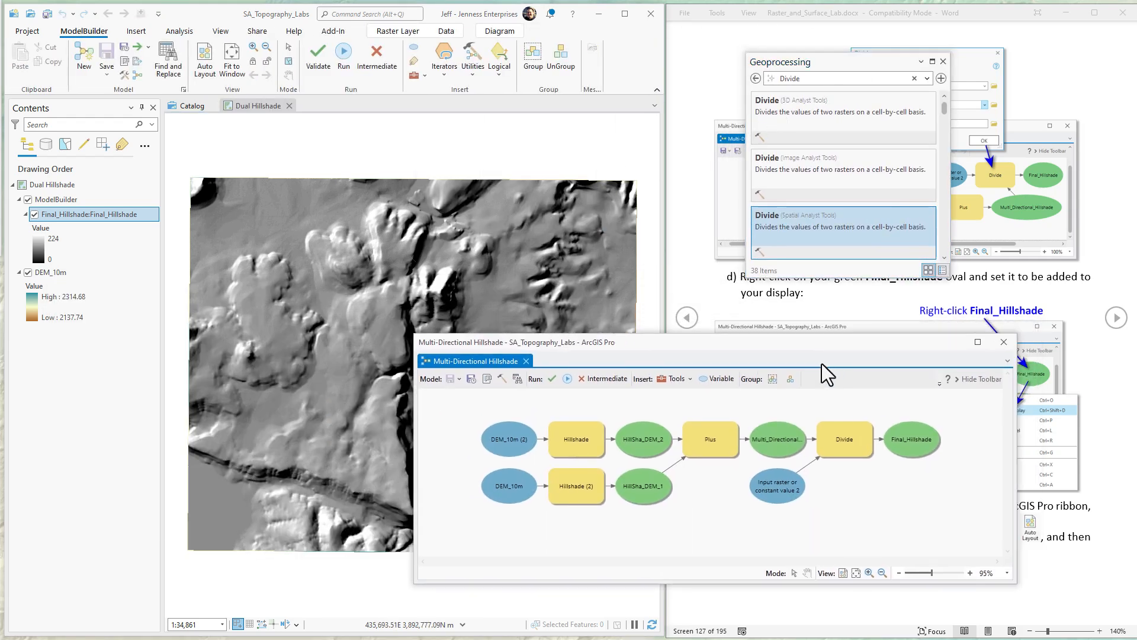
- Select the intermediate outputs HillSha_DEM_2, HillSha_DEM_1 and Multi_Directional_Hillshade in the model, and close the model window
left_click(646, 443)
left_click(646, 492, "ctrl")
left_click(783, 450, "ctrl")
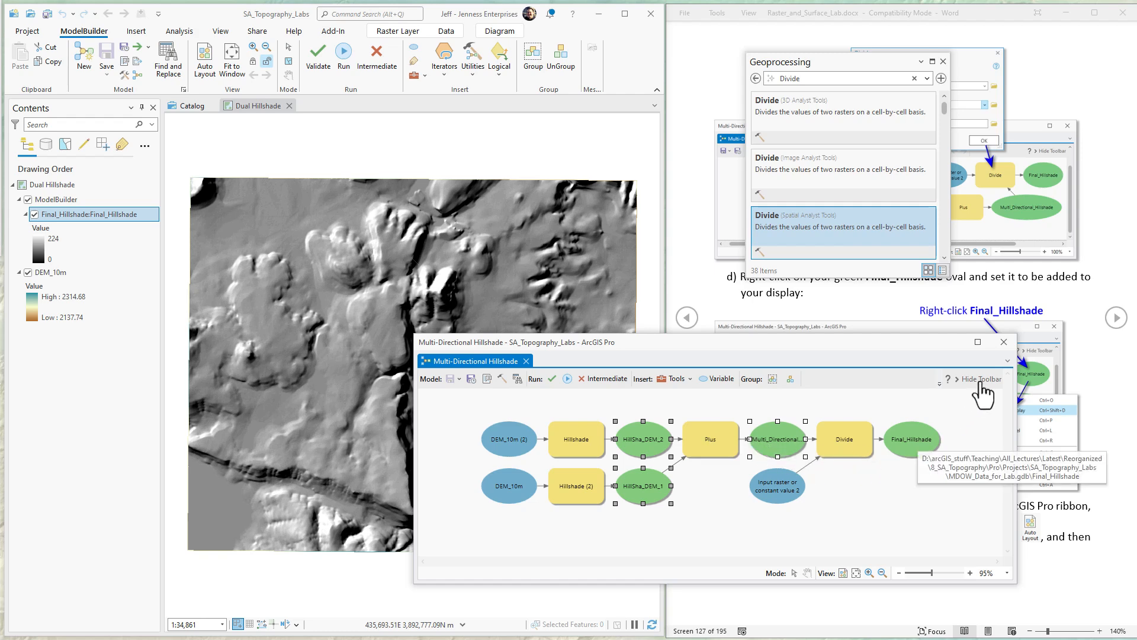
left_click(1005, 342)
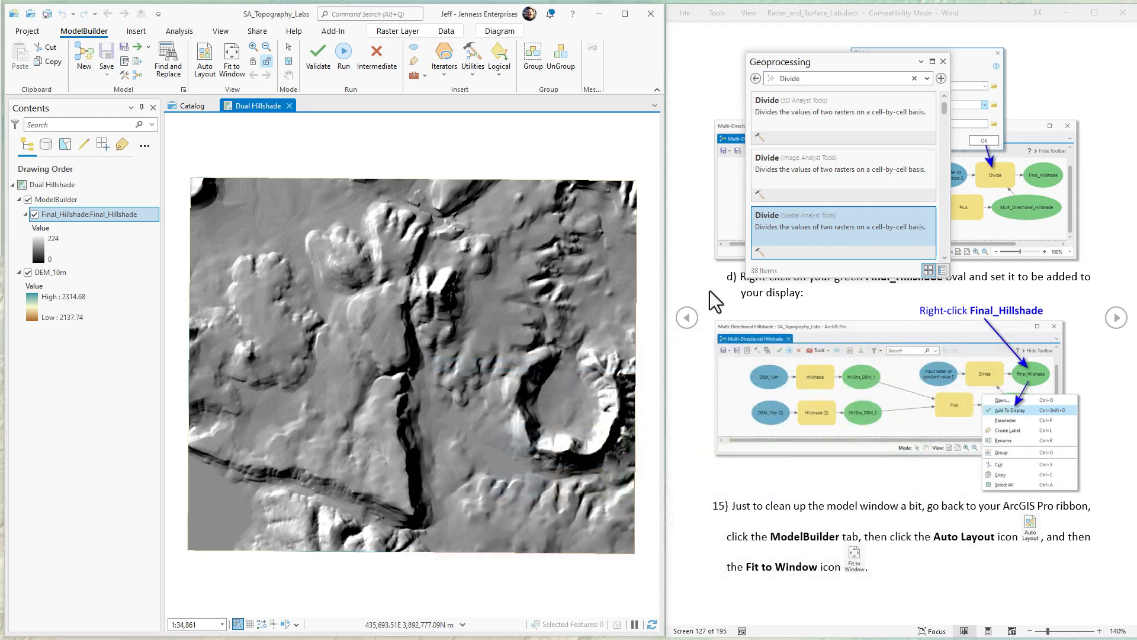